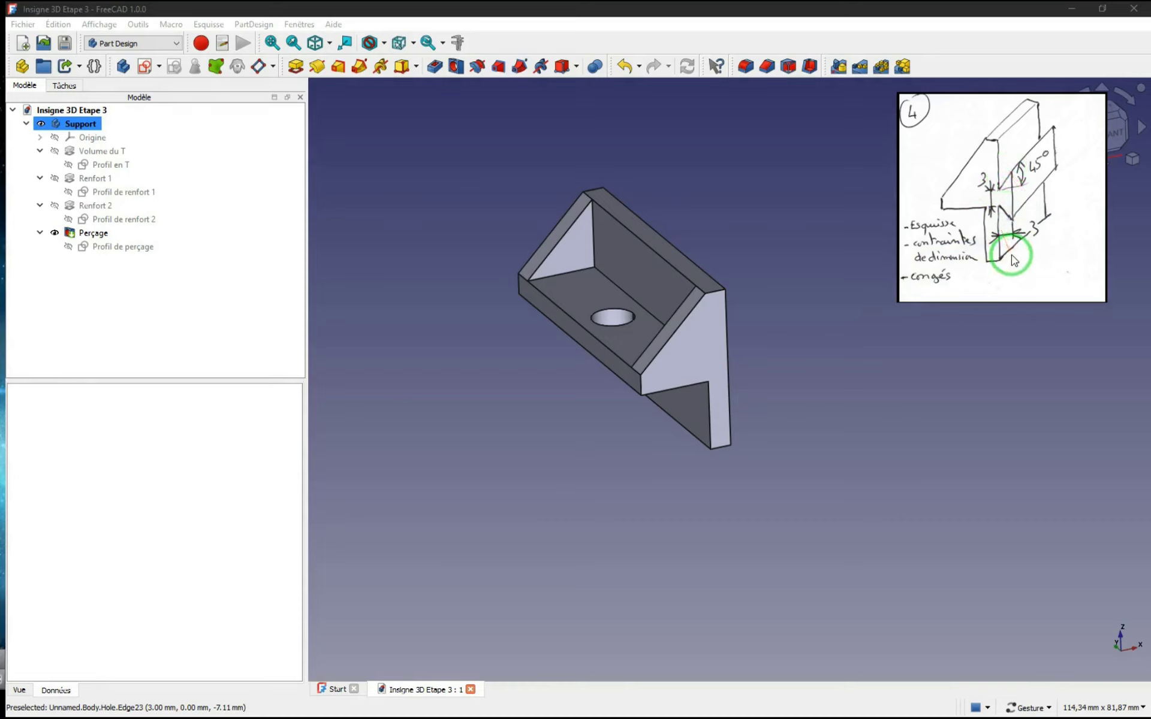
- Look through the reference pictures of the badge support and its dimensioned hand sketch
left_click(1012, 226)
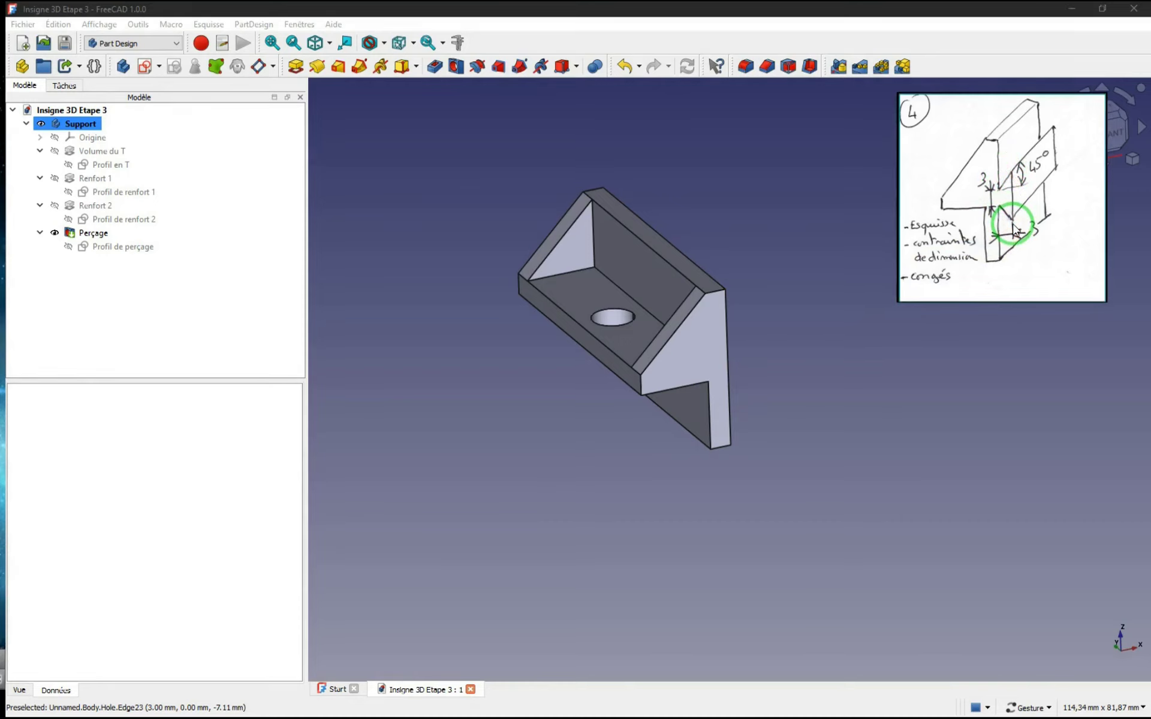
key("Right")
key("Right")
key("Right")
key("Right")
key("Right")
key("Right")
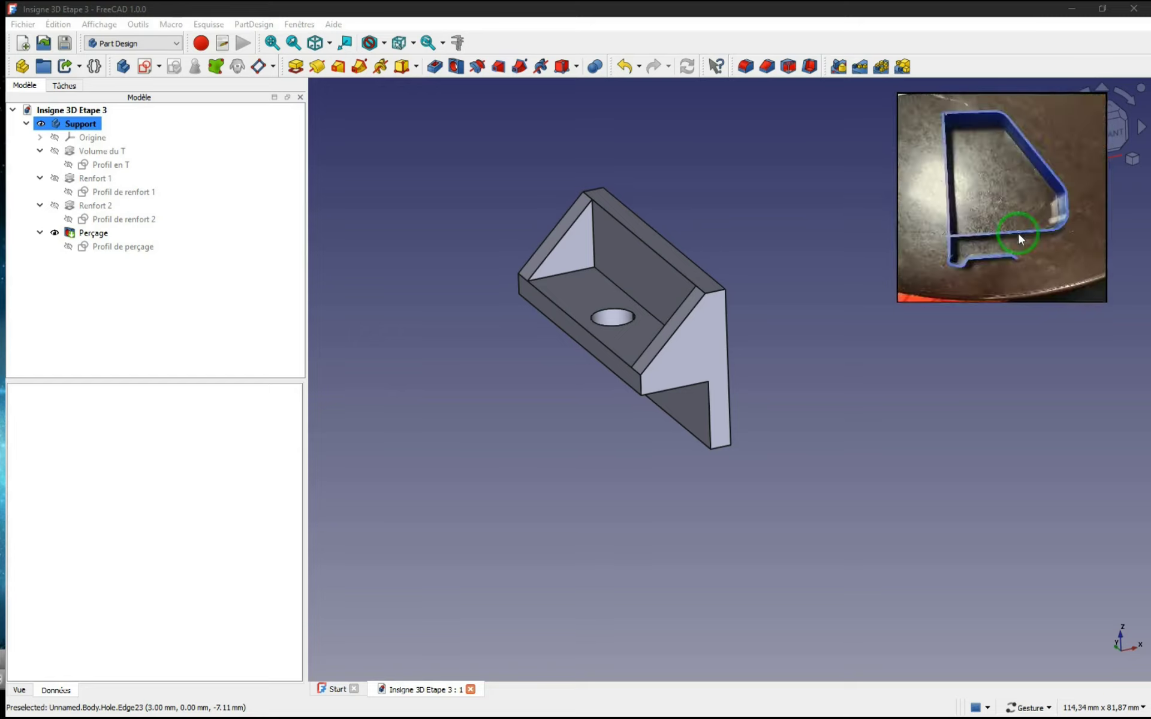
key("Right")
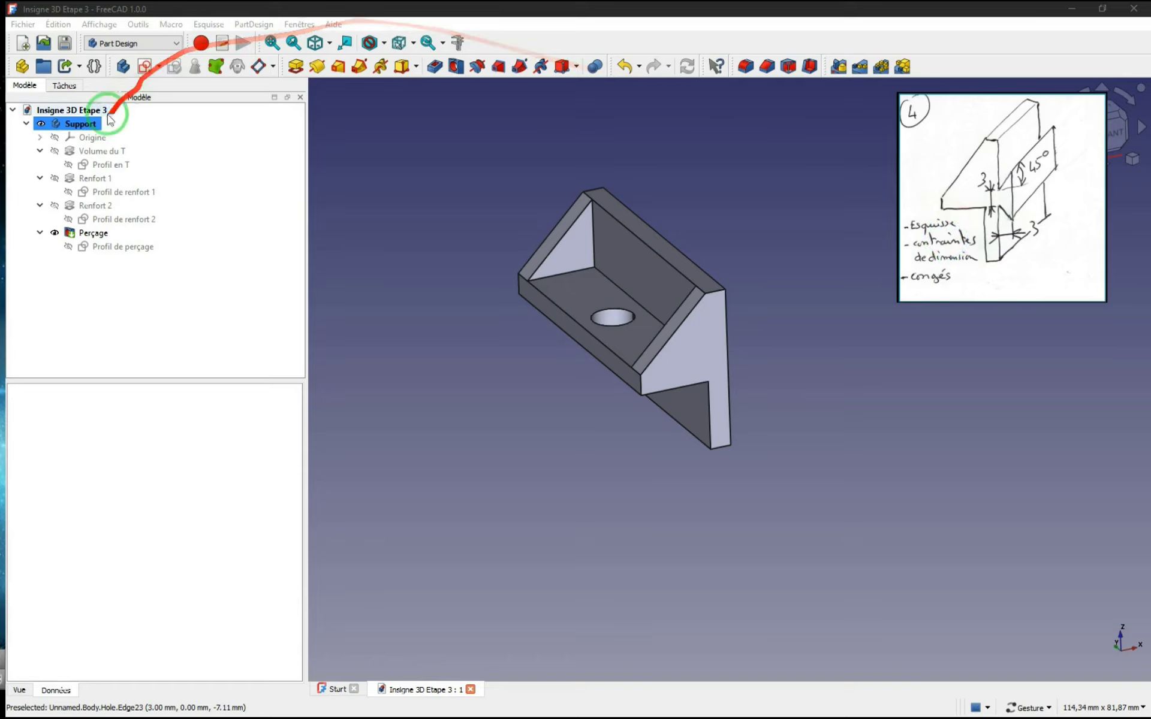
- Edit the Profil en T sketch and draw a three-segment dovetail polyline on the vertical wall's outer edge, about 4.8 mm deep
double_click(113, 170)
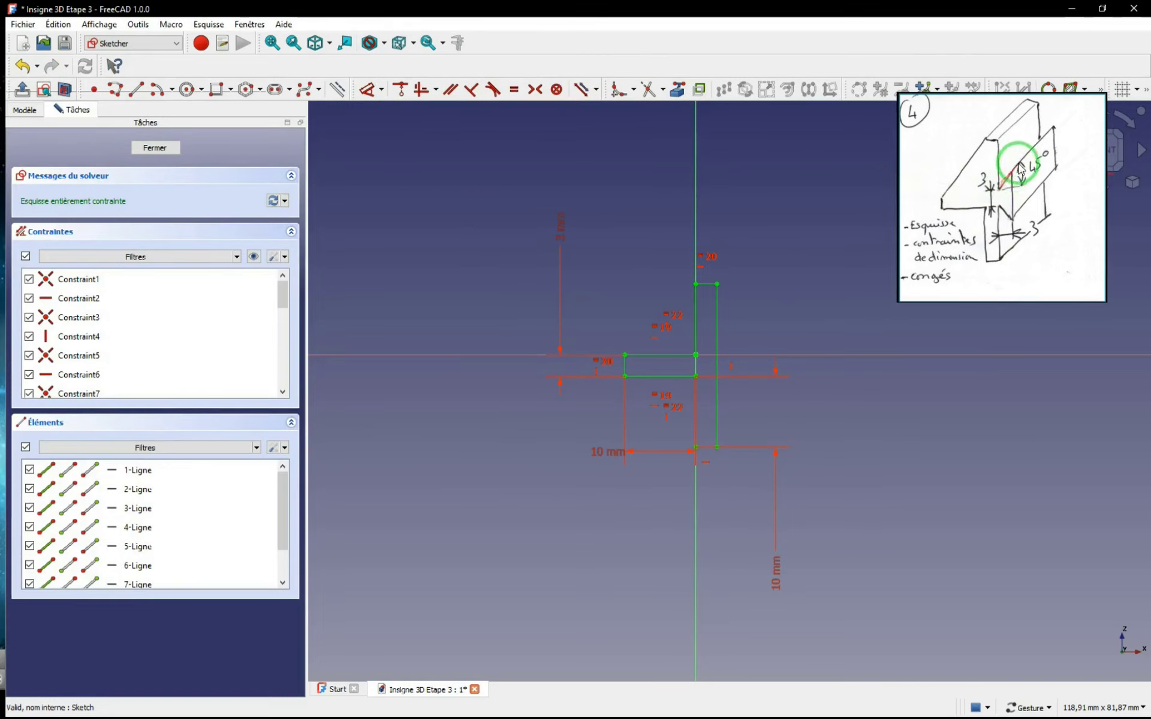
scroll(763, 369, "up", 5)
scroll(733, 376, "up", 1)
scroll(732, 376, "down", 1)
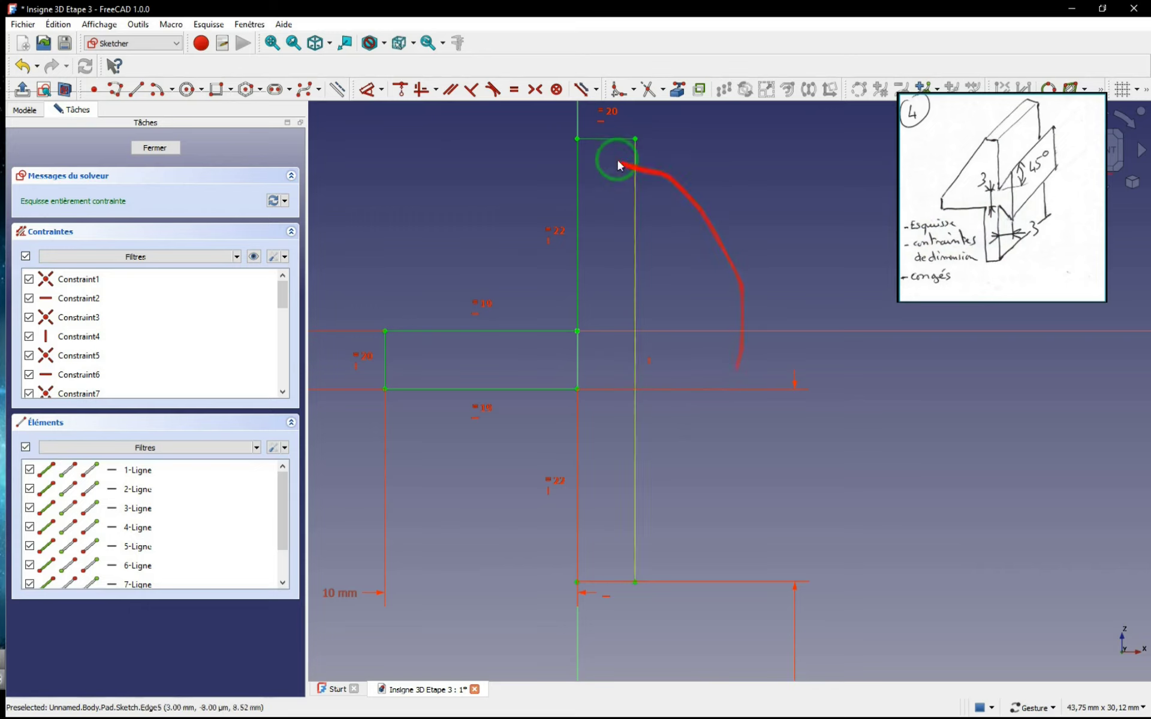
left_click(117, 90)
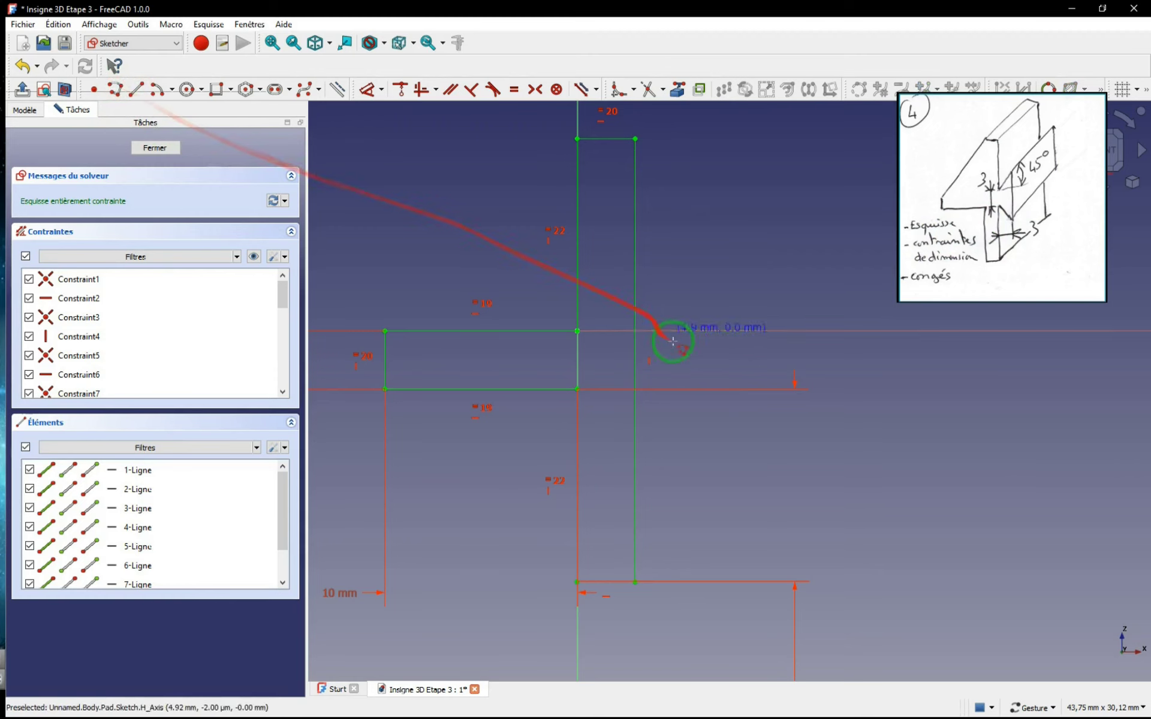
left_click(635, 309)
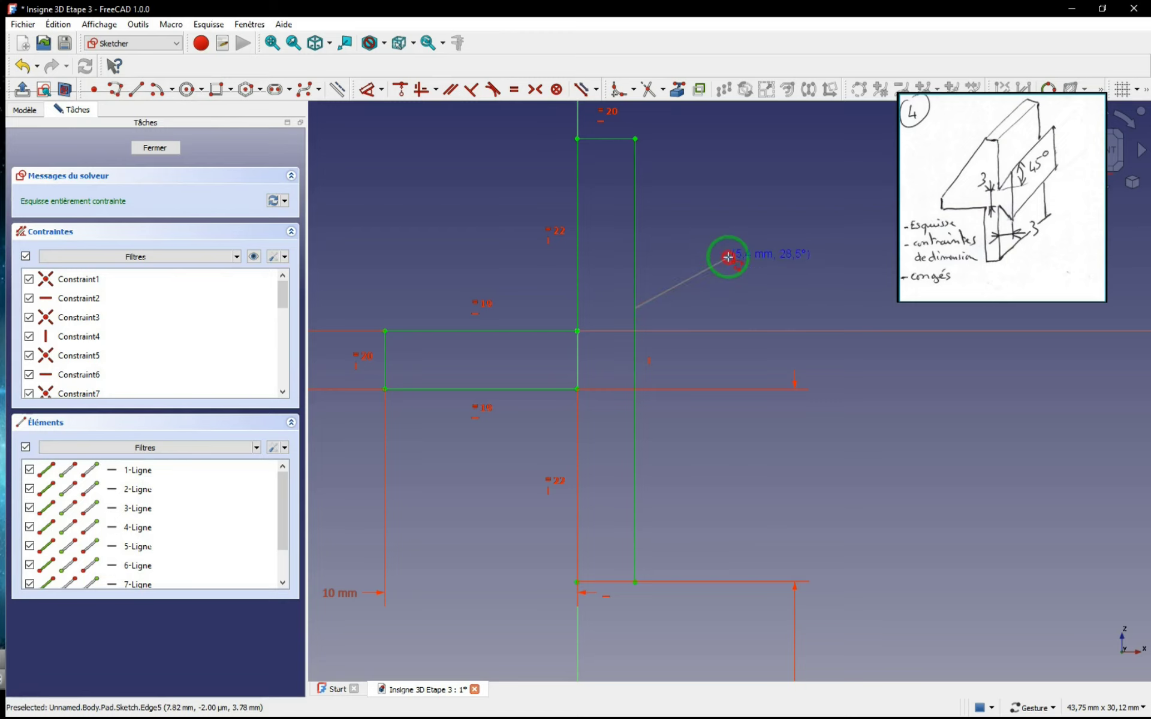
left_click(729, 258)
left_click(728, 475)
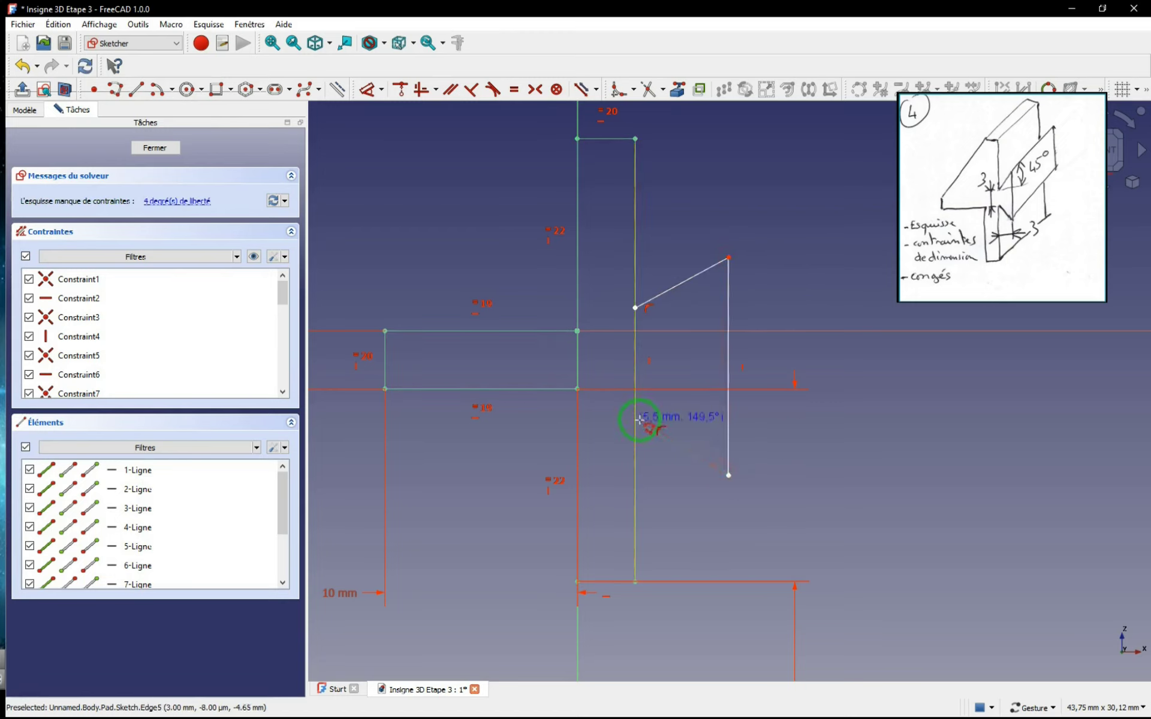
left_click(635, 417)
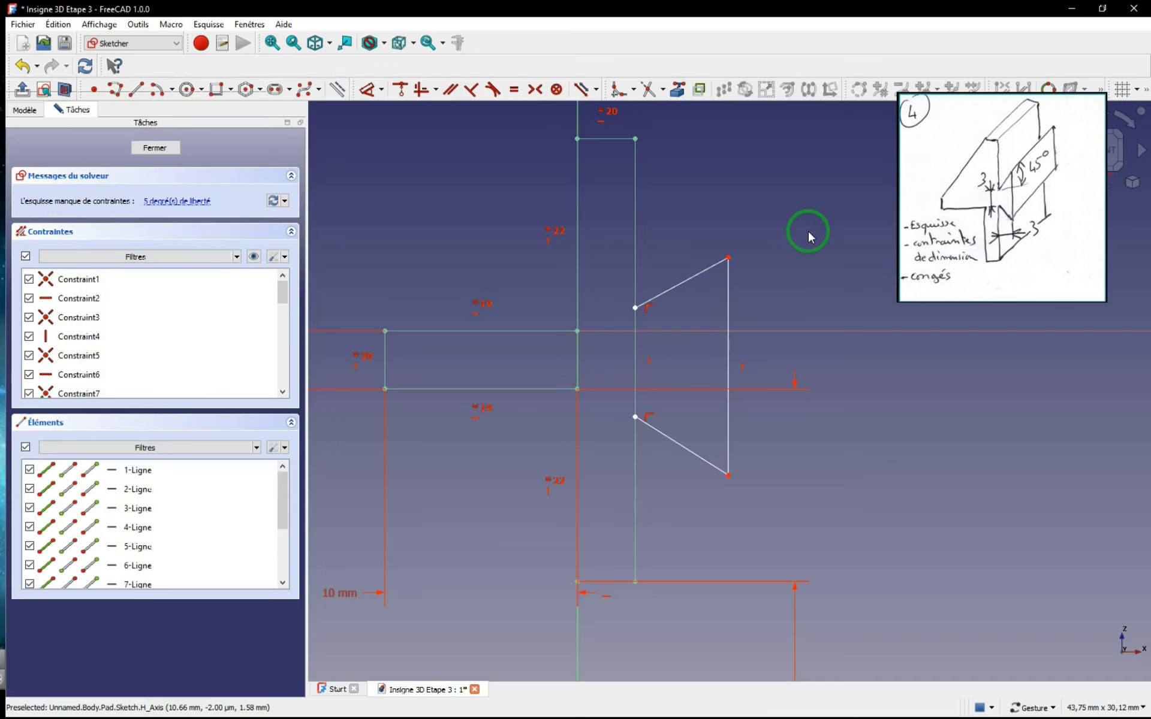
- Trim the wall's outer edge between the two dovetail ends, then close the sketch and inspect the resulting solid
left_click(636, 347)
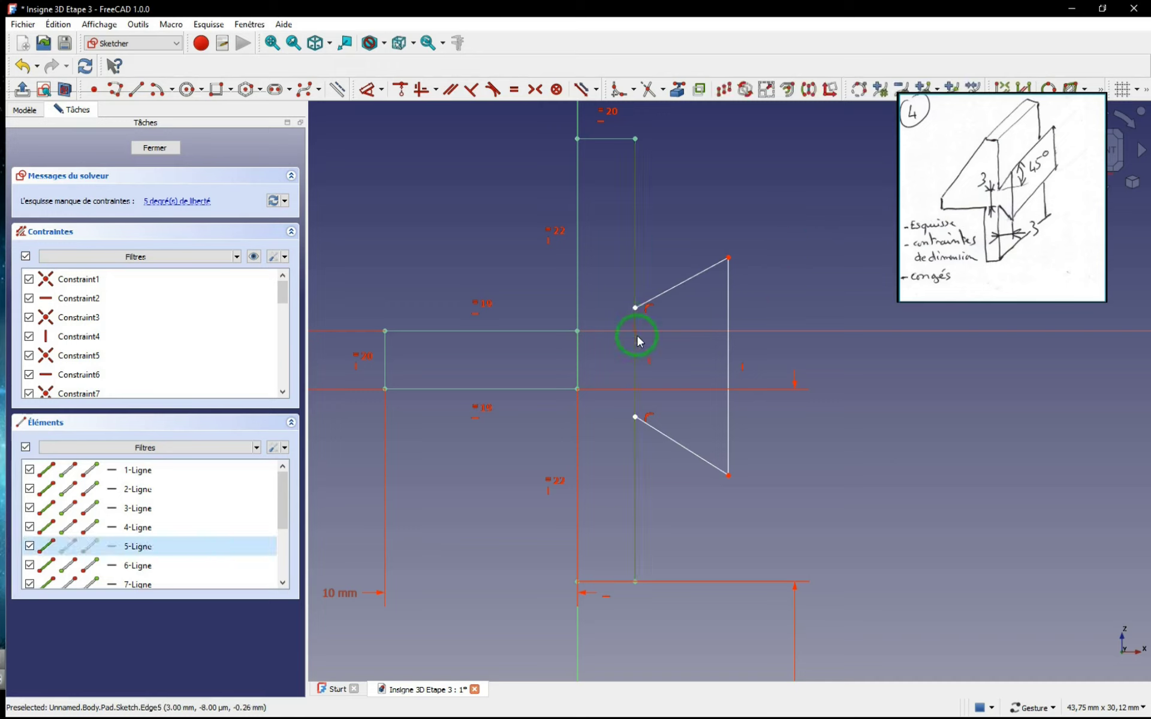
left_click(649, 88)
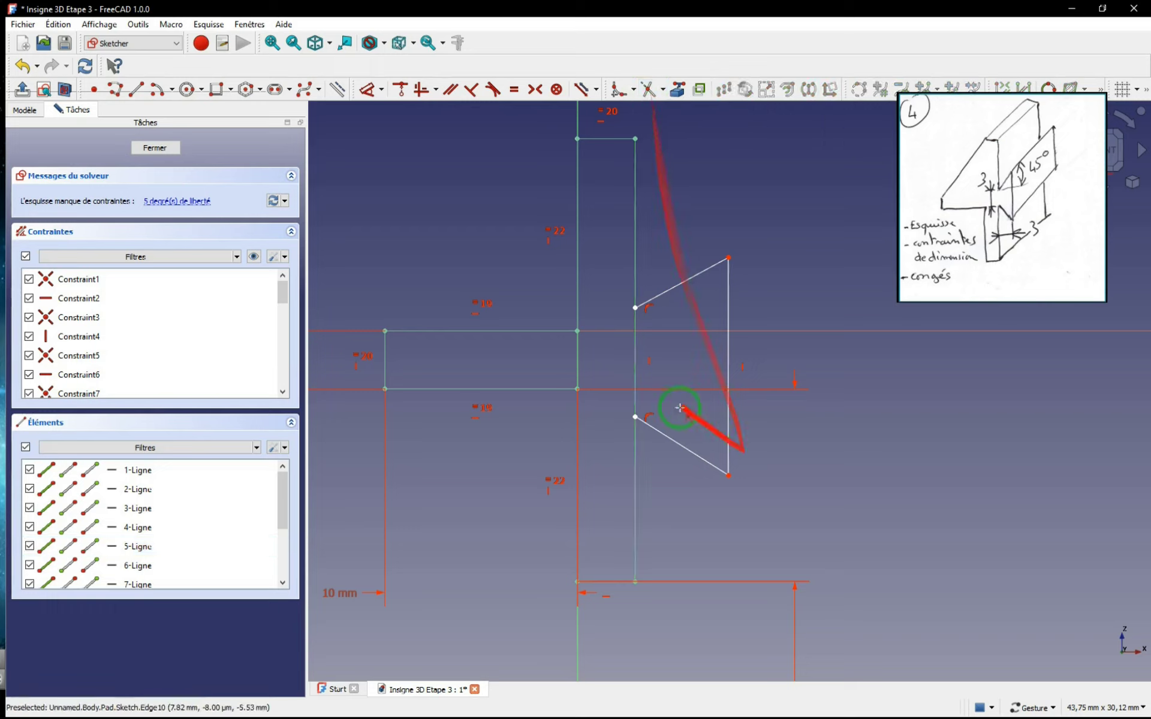
left_click_drag(678, 231, 632, 375)
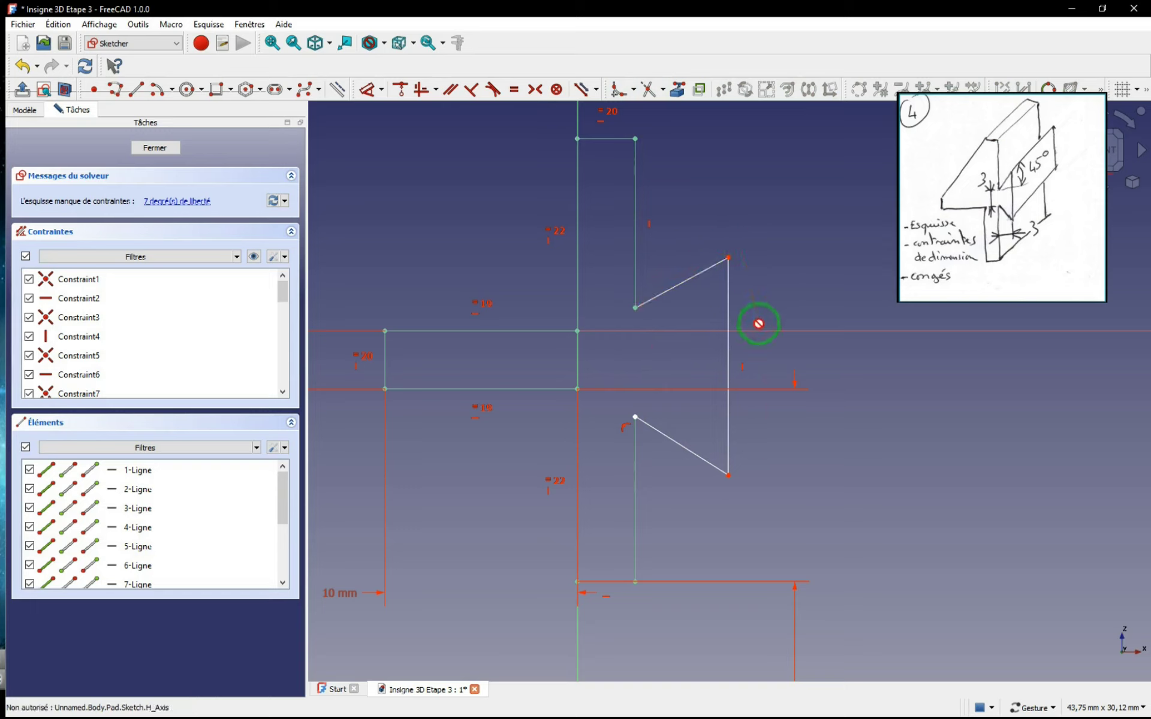
left_click(159, 148)
left_click_drag(796, 462, 629, 390)
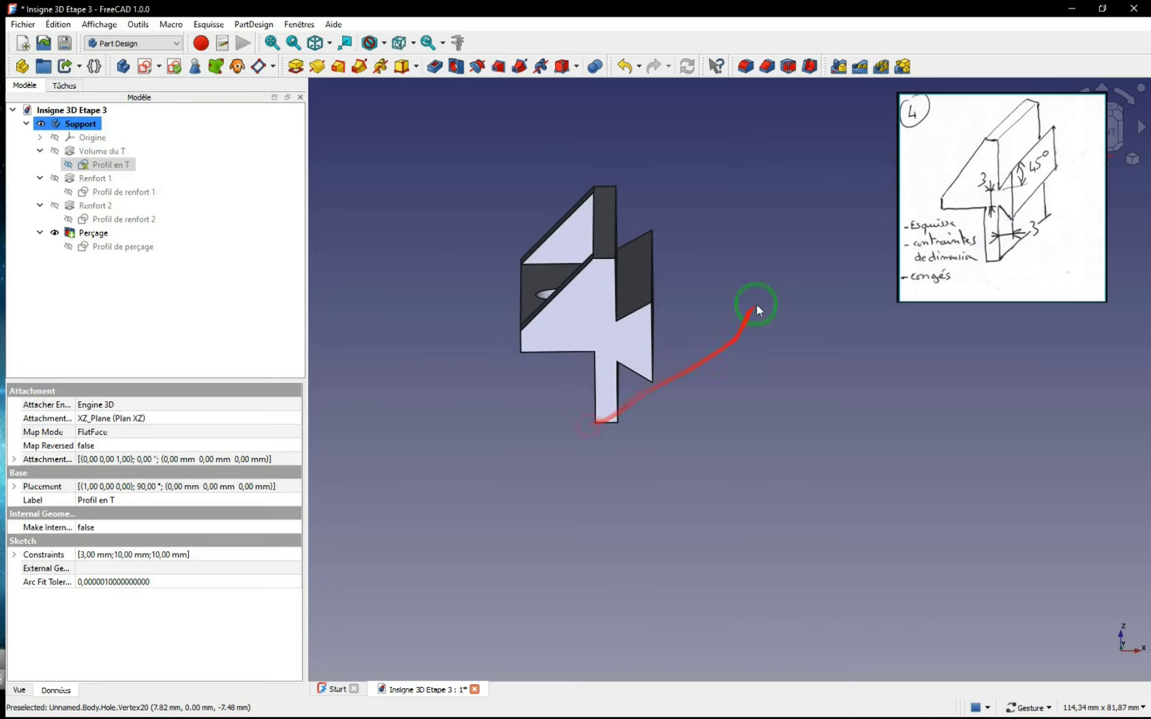
- Reopen the Profil en T sketch and set a 3 mm horizontal distance from the wall's outer upper corner to the dovetail's upper outer corner
double_click(110, 171)
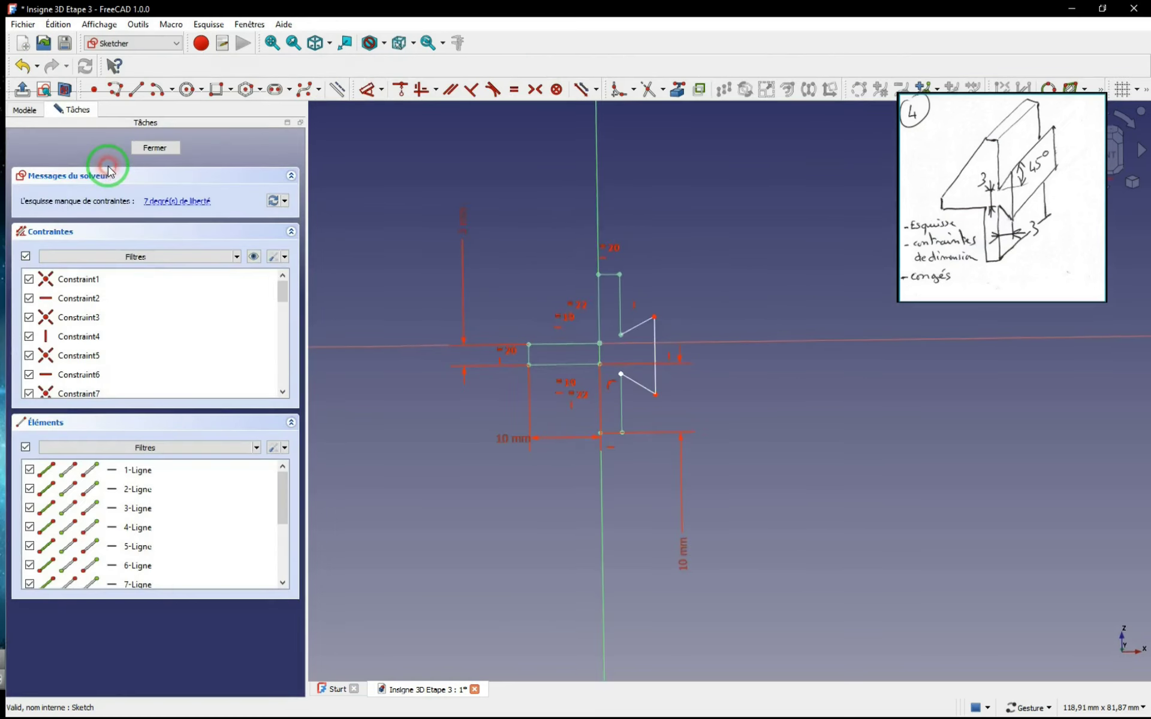
left_click(696, 341)
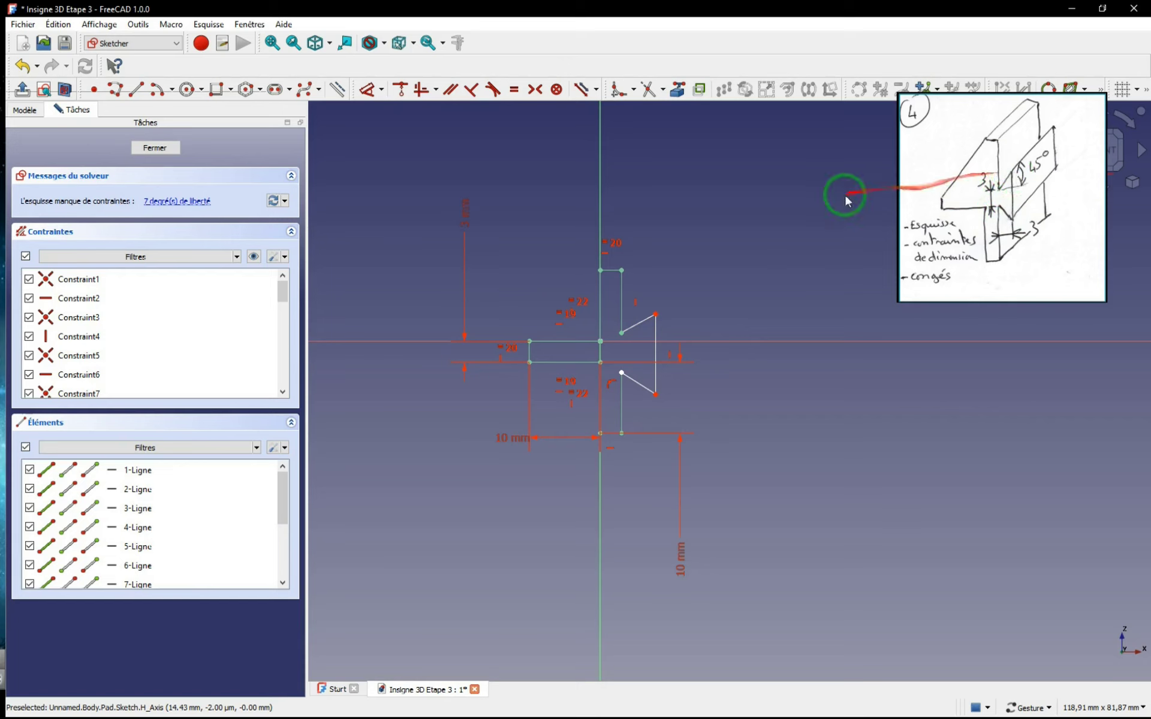
scroll(707, 300, "up", 4)
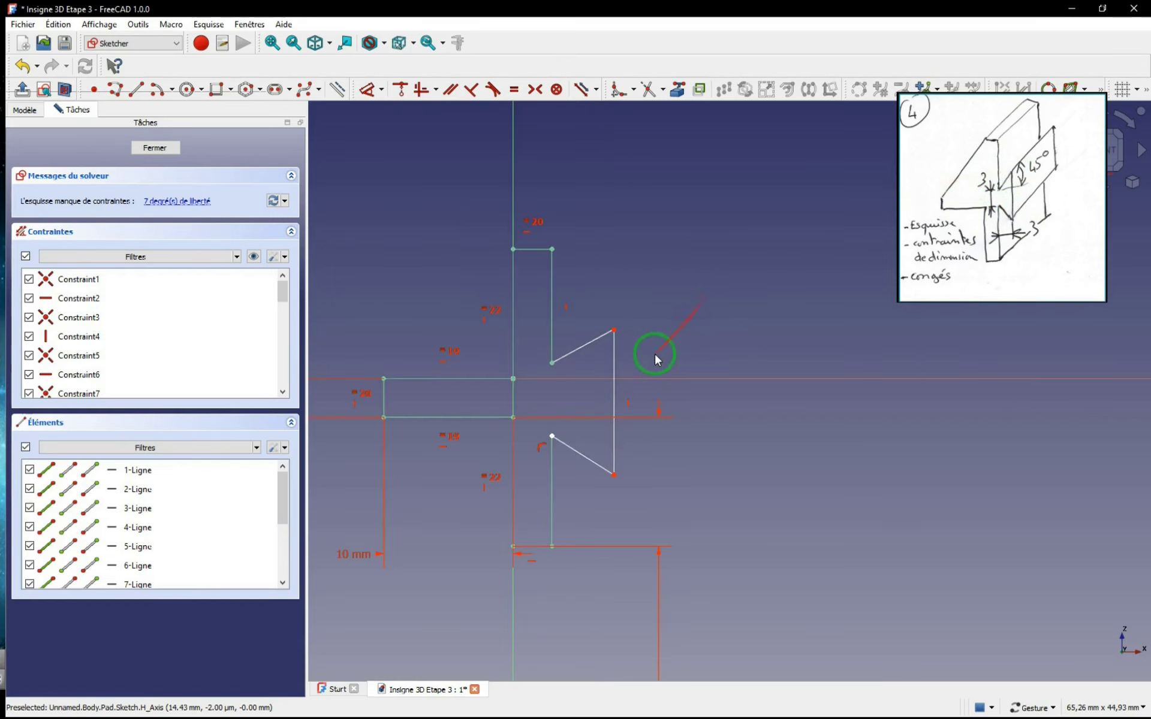
left_click(605, 325)
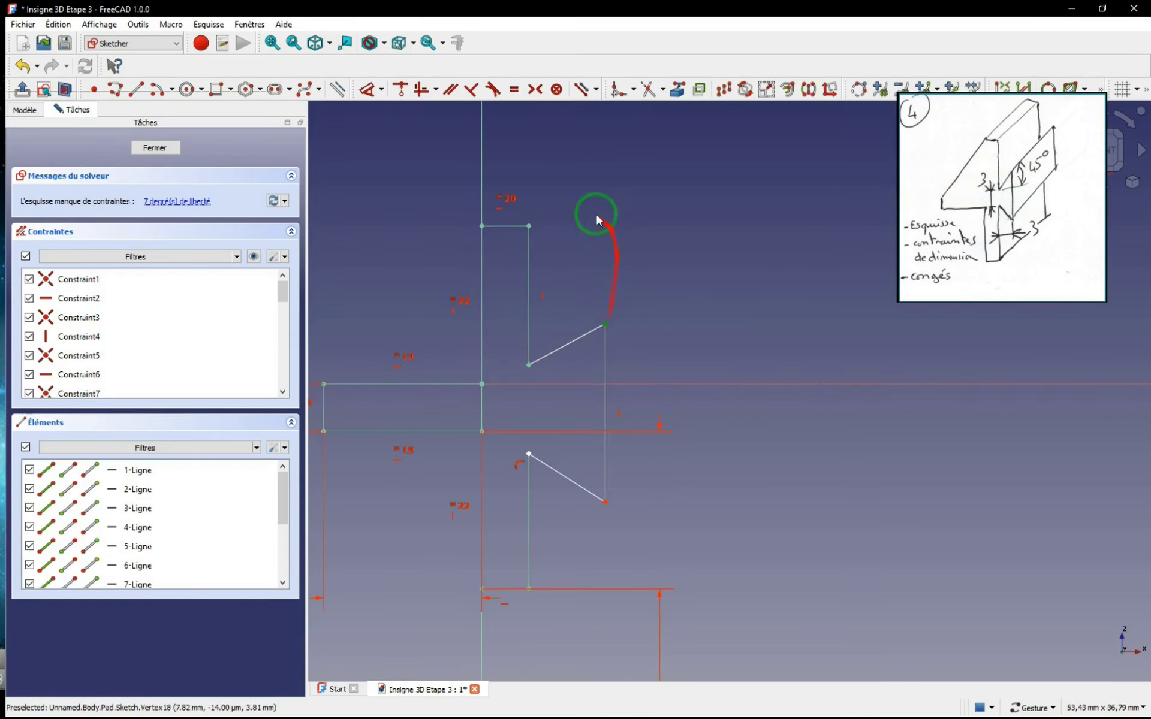
left_click(529, 227)
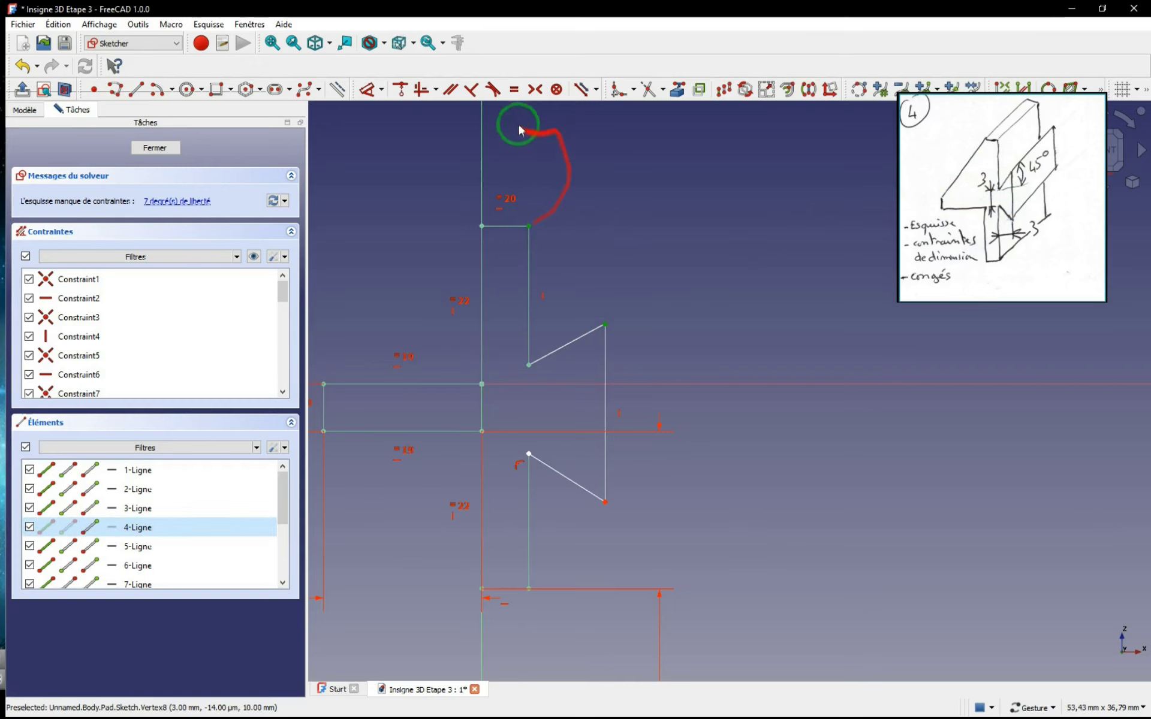
left_click(380, 90)
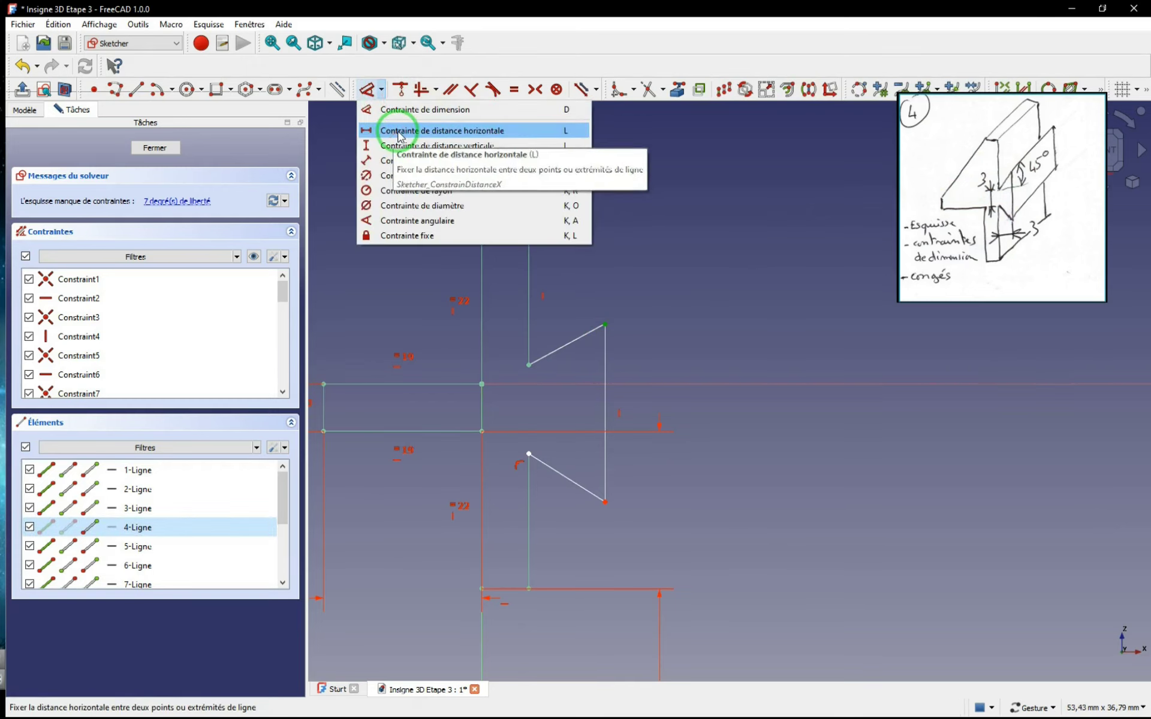
left_click(399, 131)
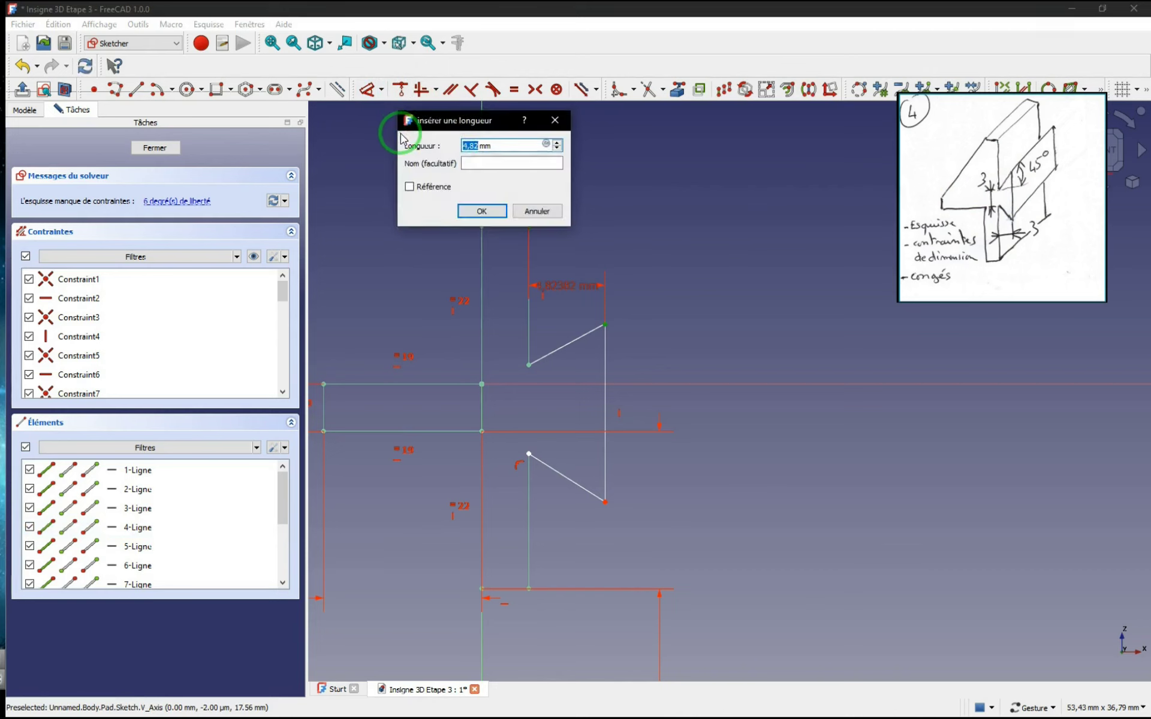
type("3")
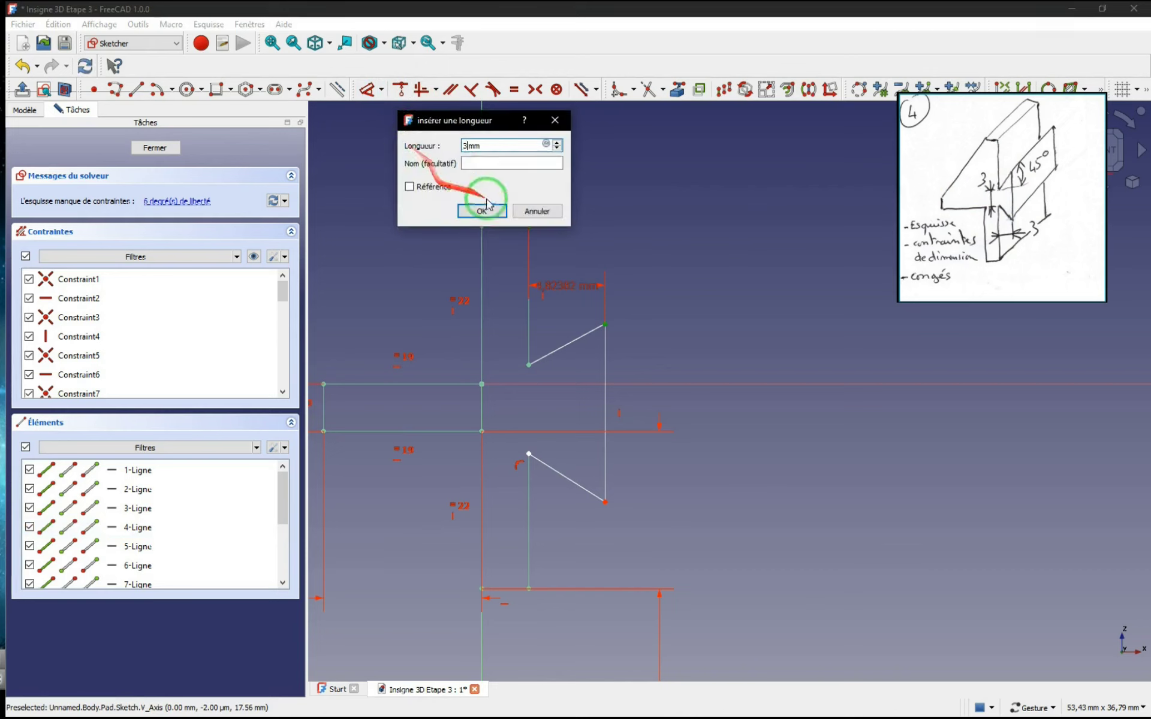
left_click(482, 211)
left_click_drag(555, 286, 650, 291)
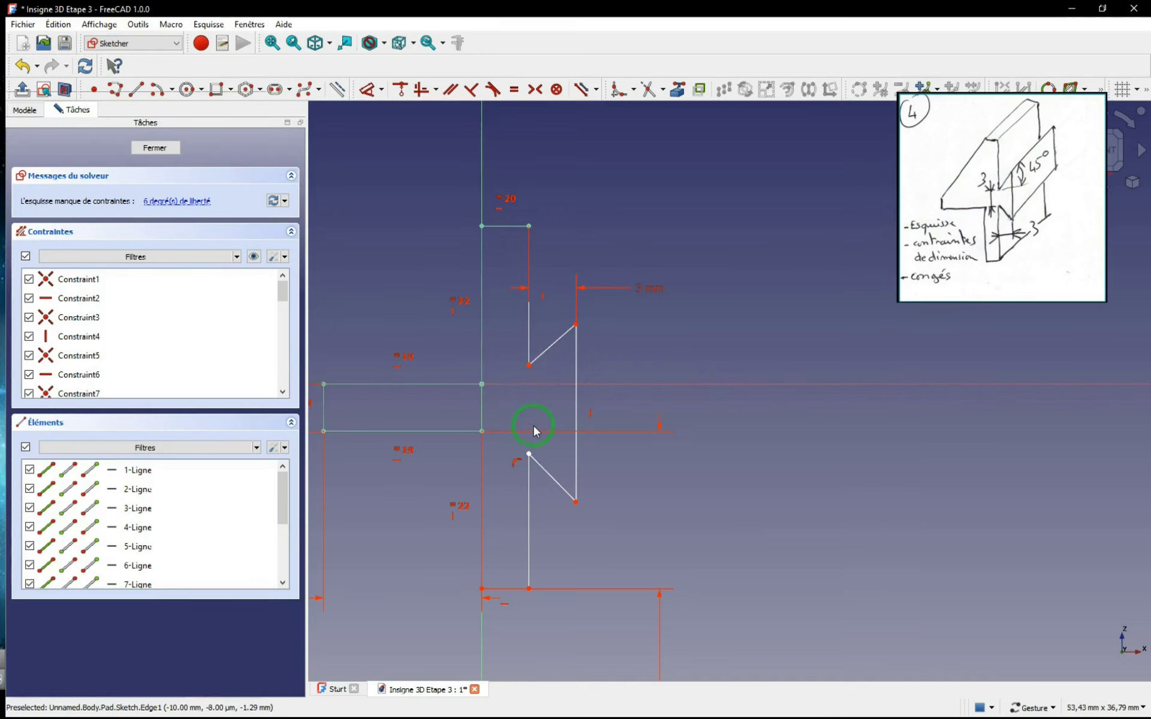
- Set a 3 mm vertical distance between the two points where the dovetail meets the wall, and move the dimension clear of the profile
left_click(529, 365)
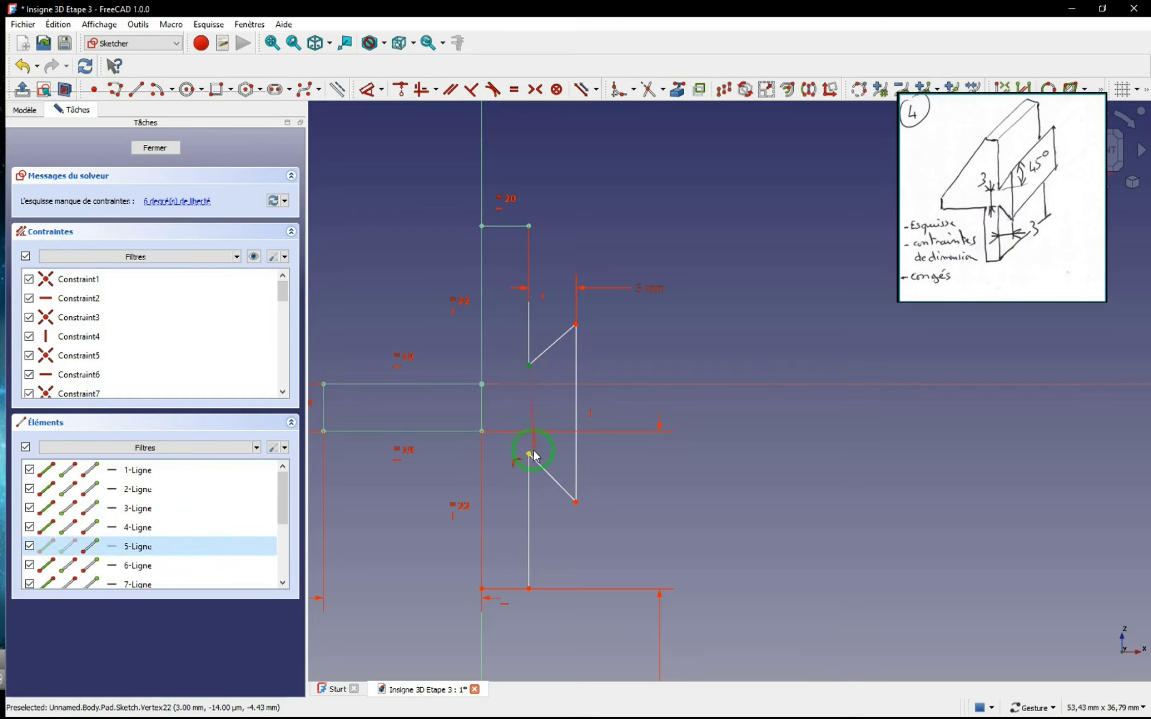
left_click(383, 91)
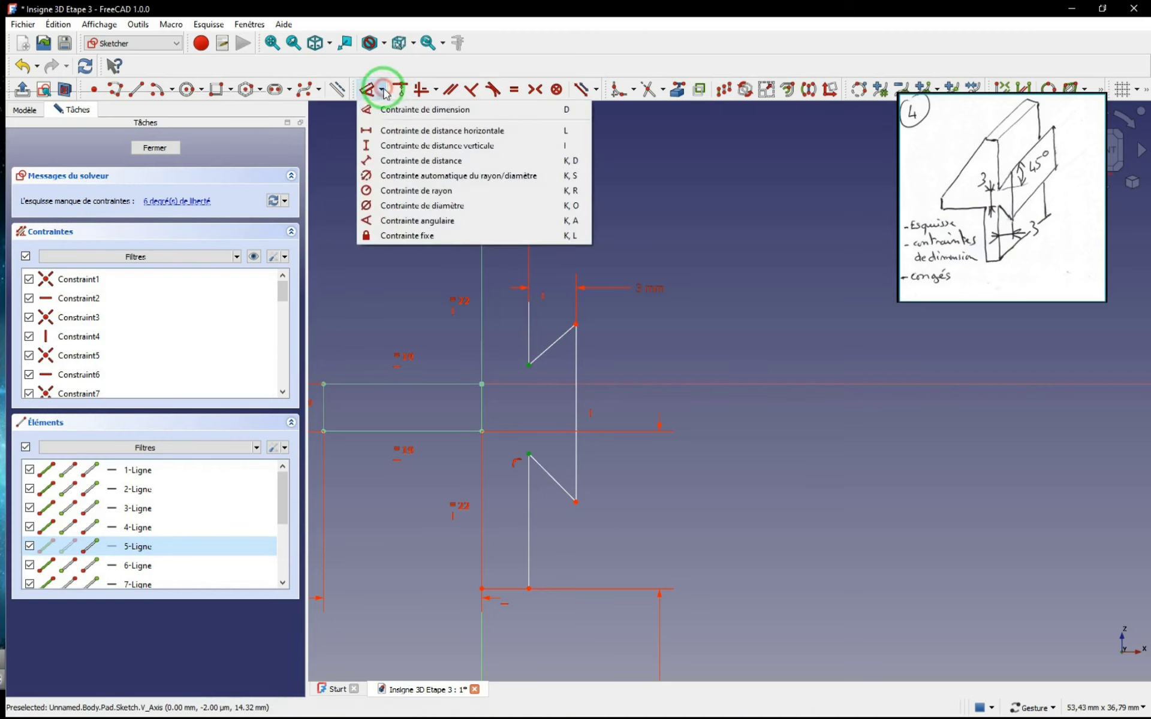
left_click(414, 147)
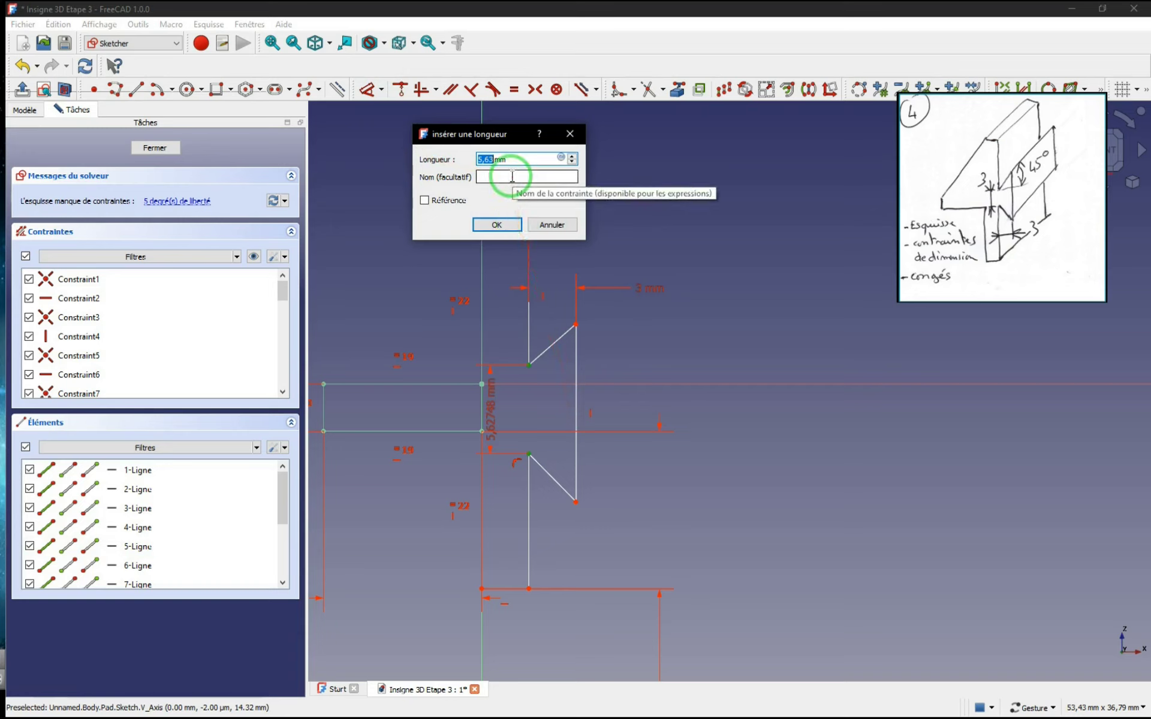
type("3")
left_click(503, 225)
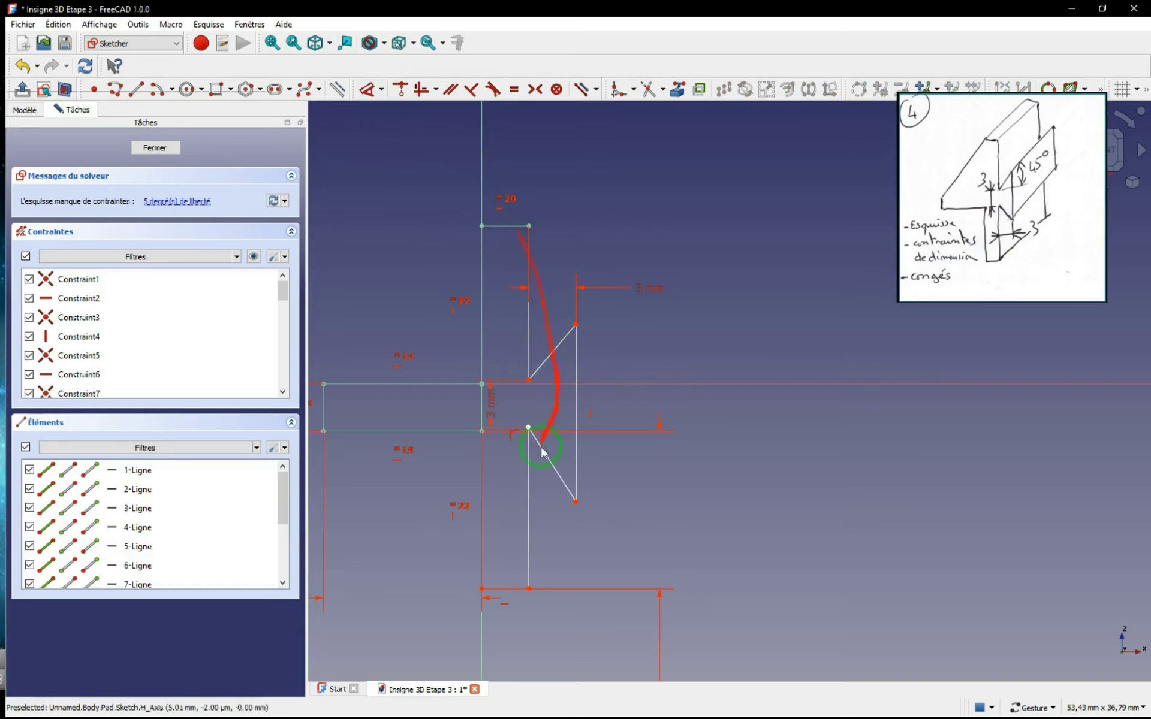
left_click_drag(508, 373, 509, 329)
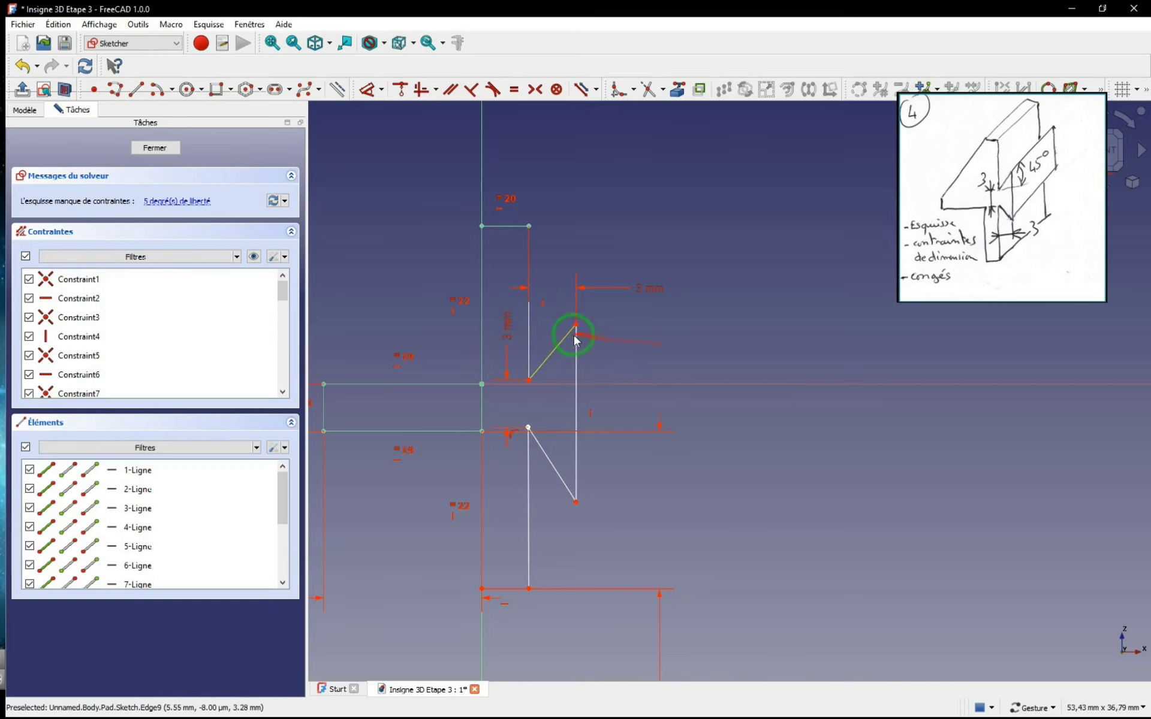
- Constrain the dovetail's upper root point onto the horizontal axis and move its two outer corners closer together
mouse_move(576, 341)
left_mouse_down()
mouse_move(629, 377)
mouse_move(624, 359)
mouse_move(613, 362)
mouse_move(627, 312)
mouse_move(581, 388)
mouse_move(593, 377)
mouse_move(596, 293)
mouse_move(598, 352)
mouse_move(603, 327)
left_mouse_up()
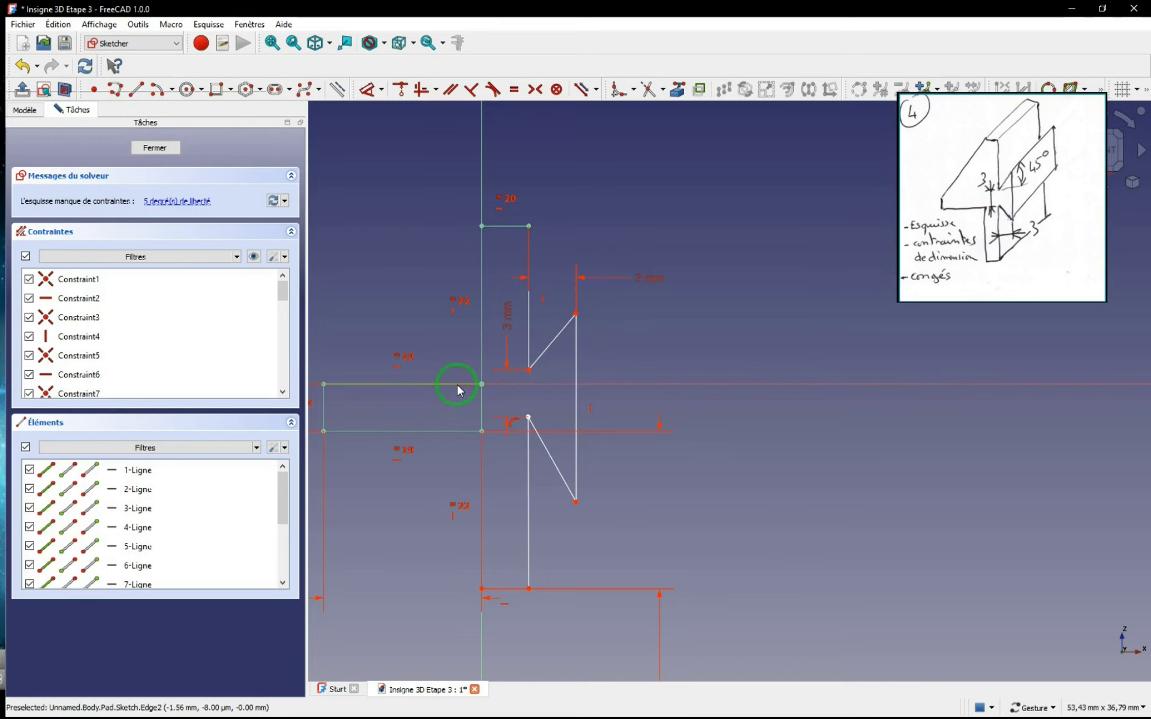
left_click(530, 372)
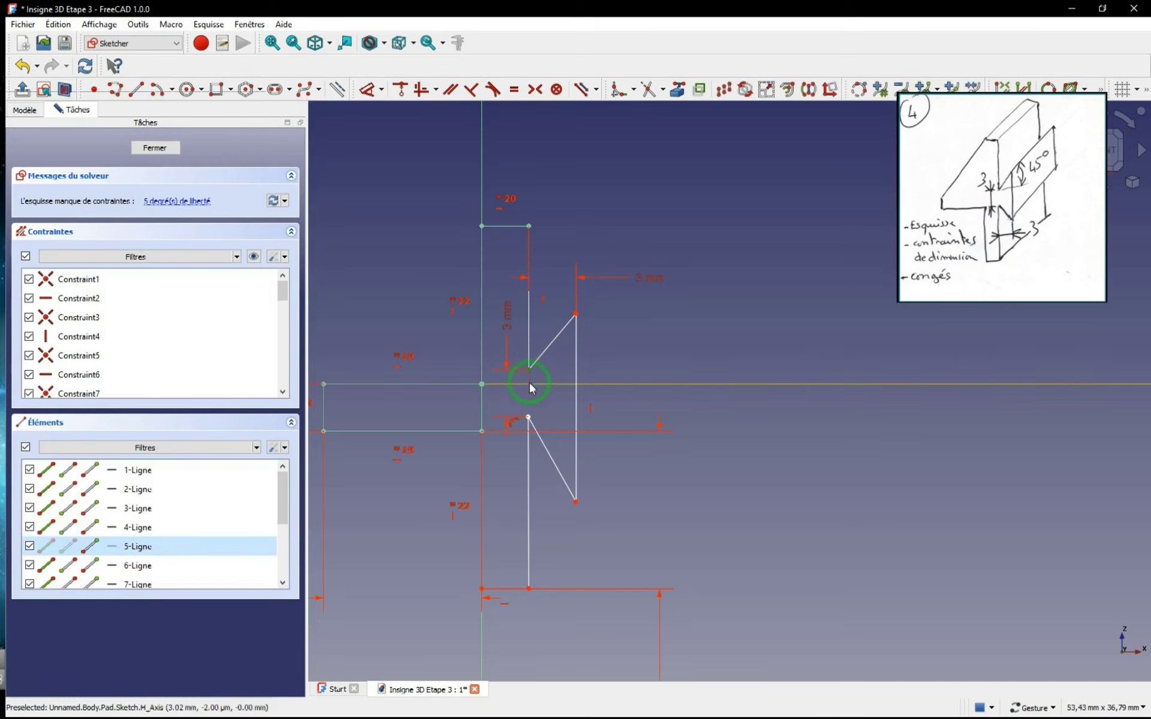
left_click(530, 385)
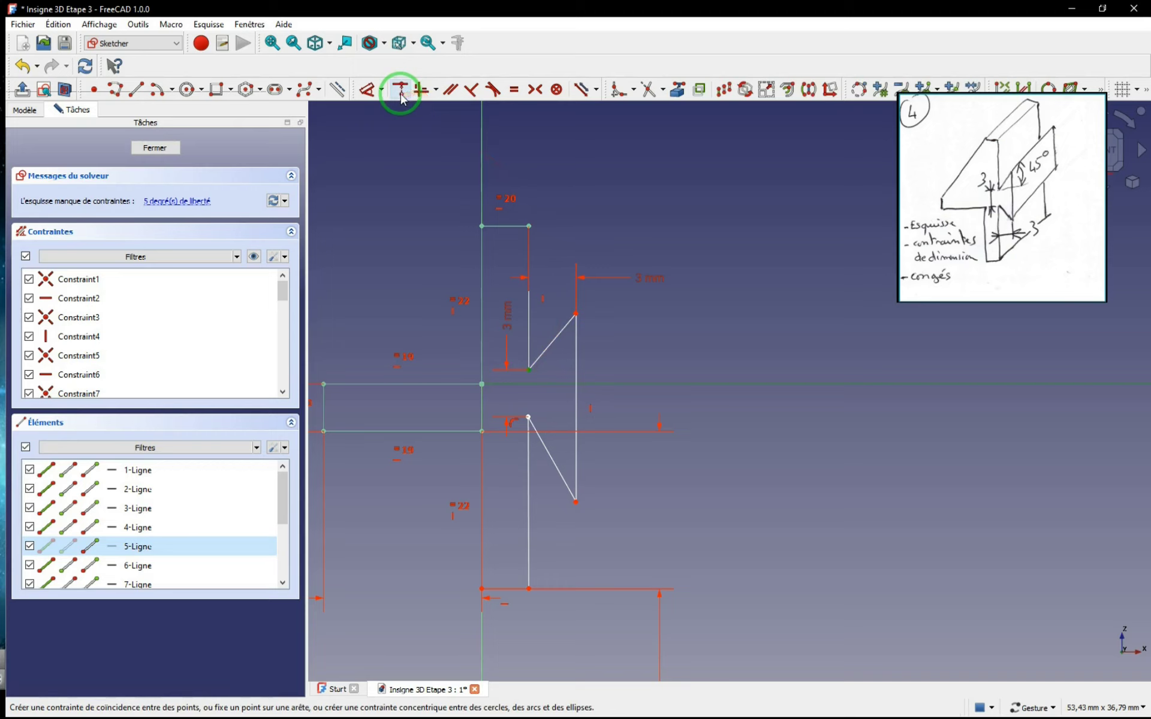
left_click(400, 90)
left_click(539, 349)
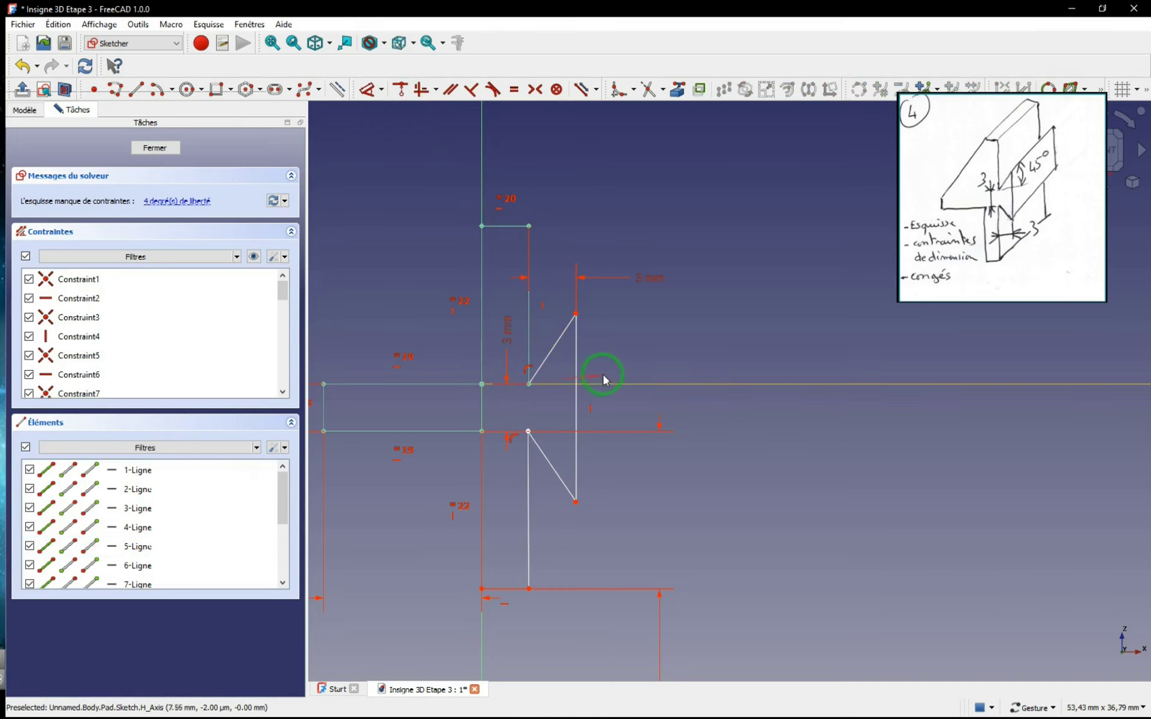
left_click_drag(578, 322, 586, 348)
mouse_move(577, 503)
left_mouse_down()
mouse_move(600, 464)
mouse_move(591, 511)
mouse_move(601, 490)
left_mouse_up()
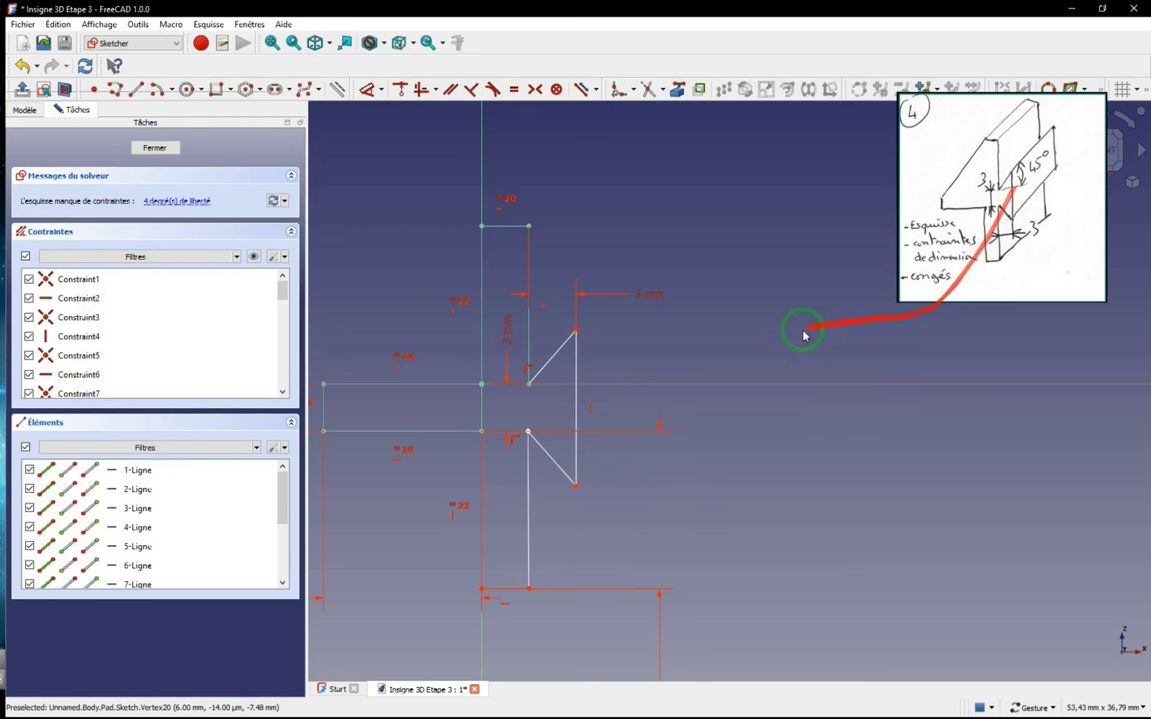
- Set a 45° angle between the dovetail's upper slanted side and the wall's upper outer edge
left_click(556, 358)
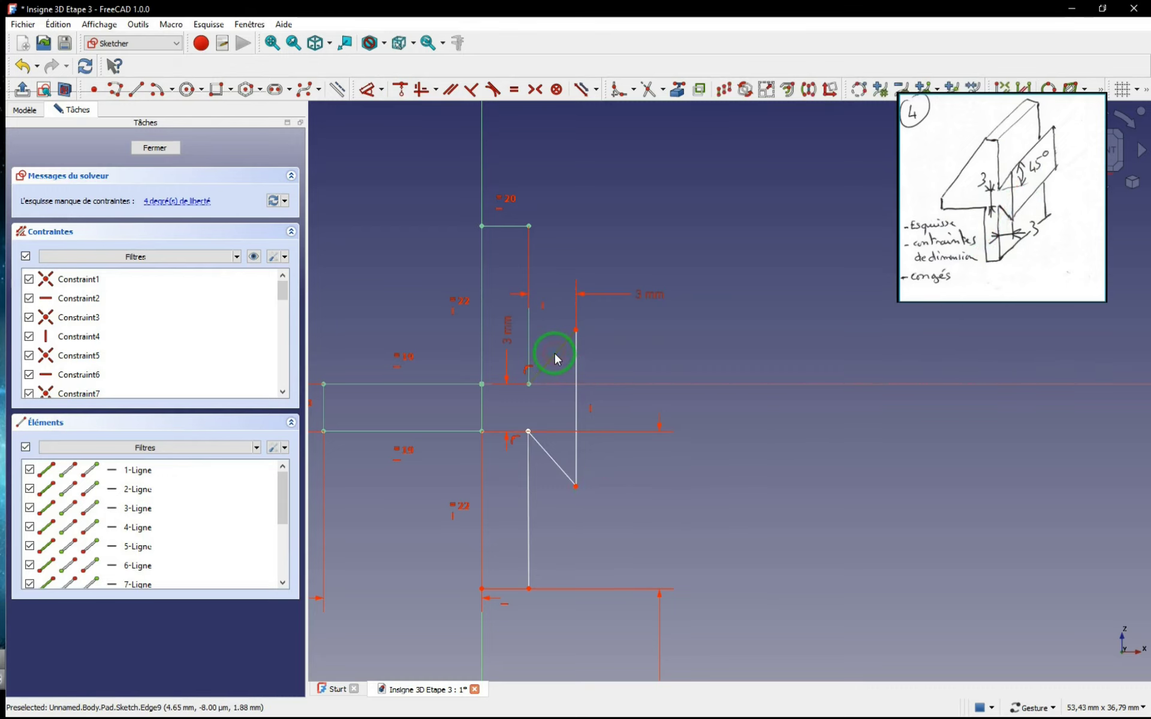
left_click(529, 342)
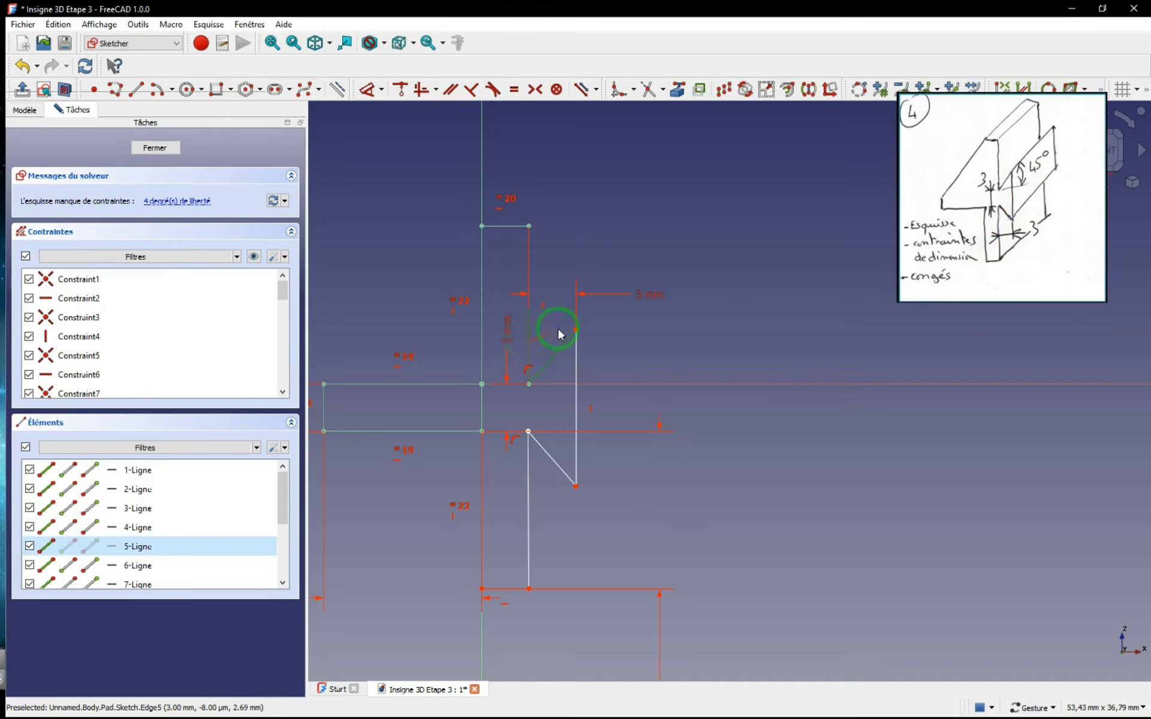
left_click(381, 90)
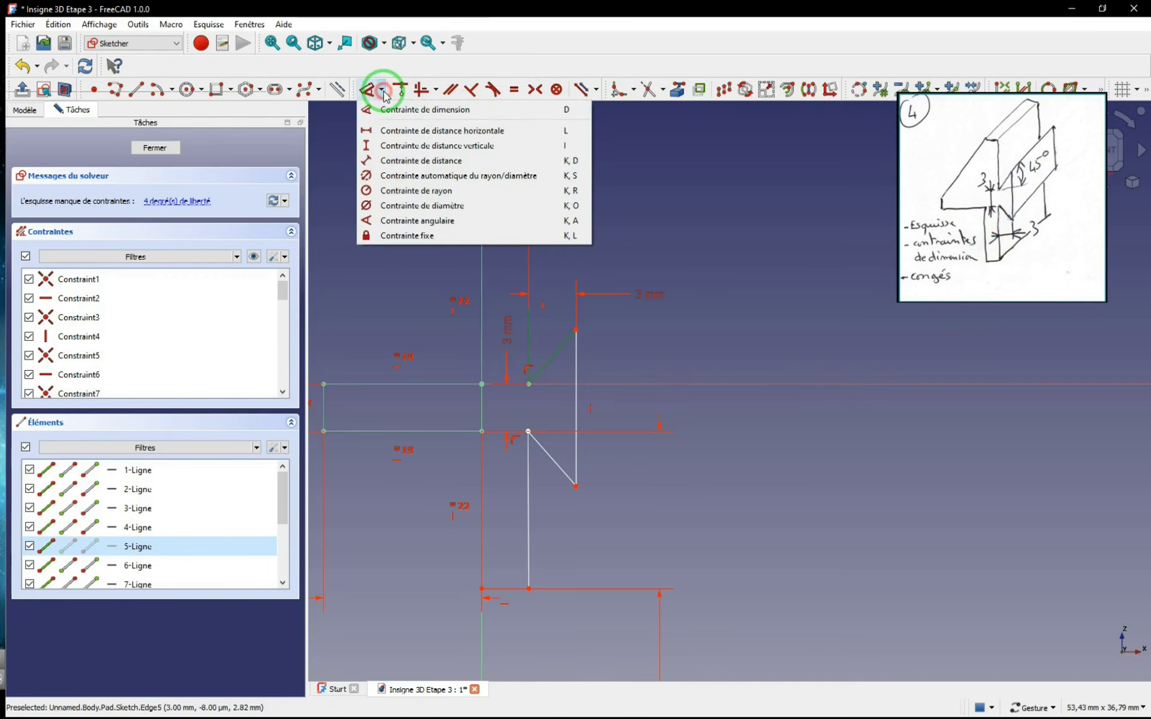
left_click(406, 228)
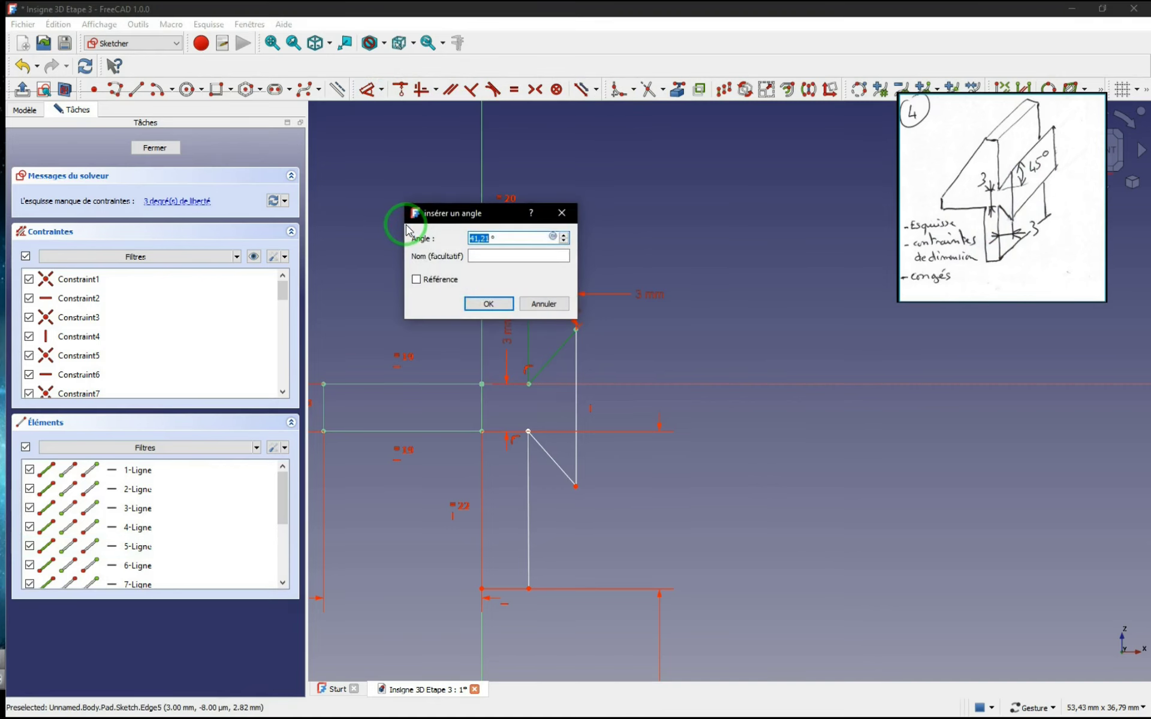
type("45")
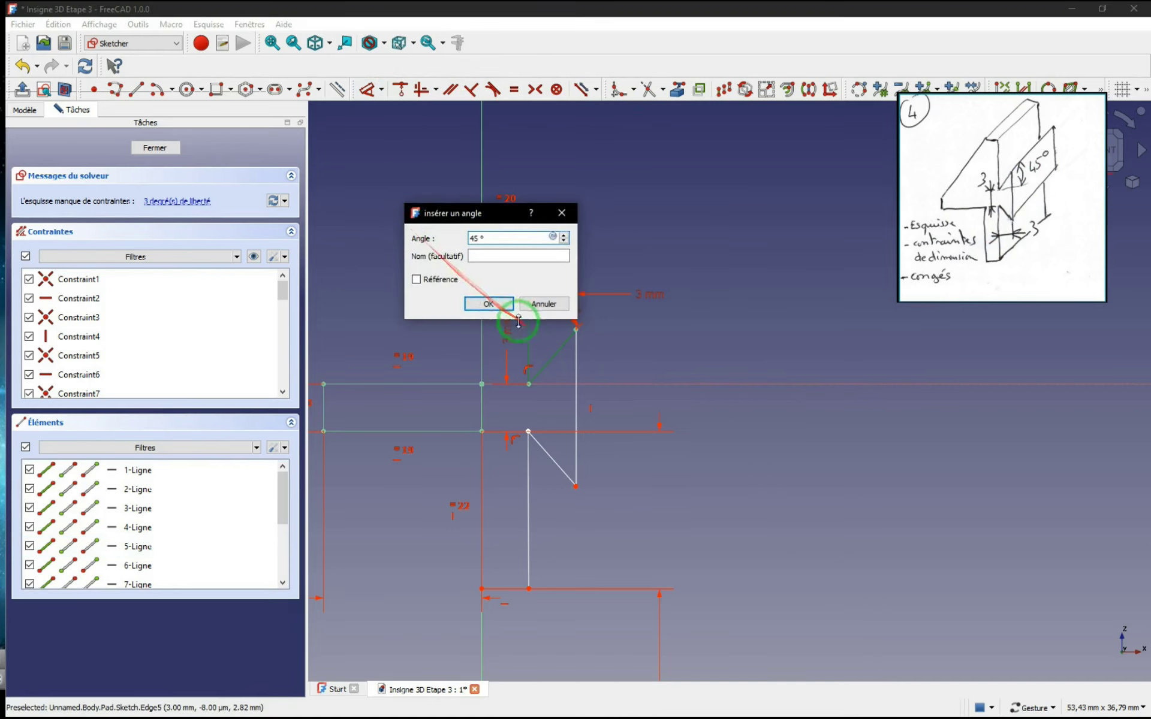
left_click(488, 303)
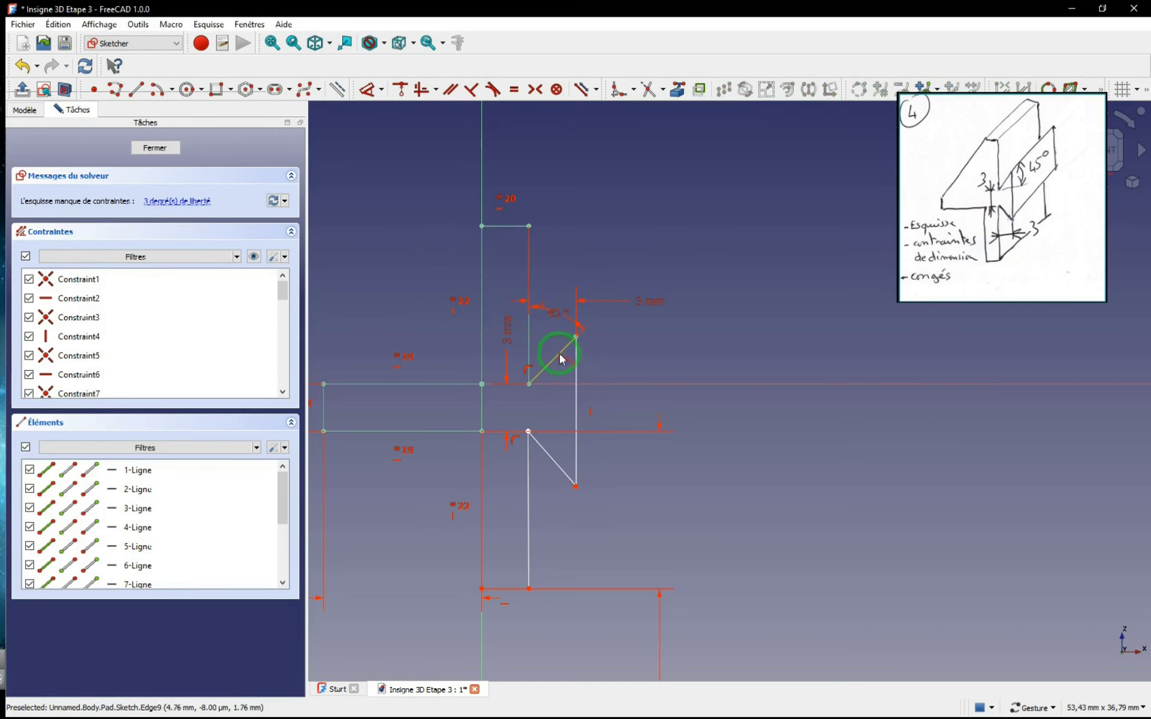
mouse_move(573, 357)
left_mouse_down()
mouse_move(630, 360)
mouse_move(612, 365)
mouse_move(598, 398)
mouse_move(626, 345)
mouse_move(629, 365)
left_mouse_up()
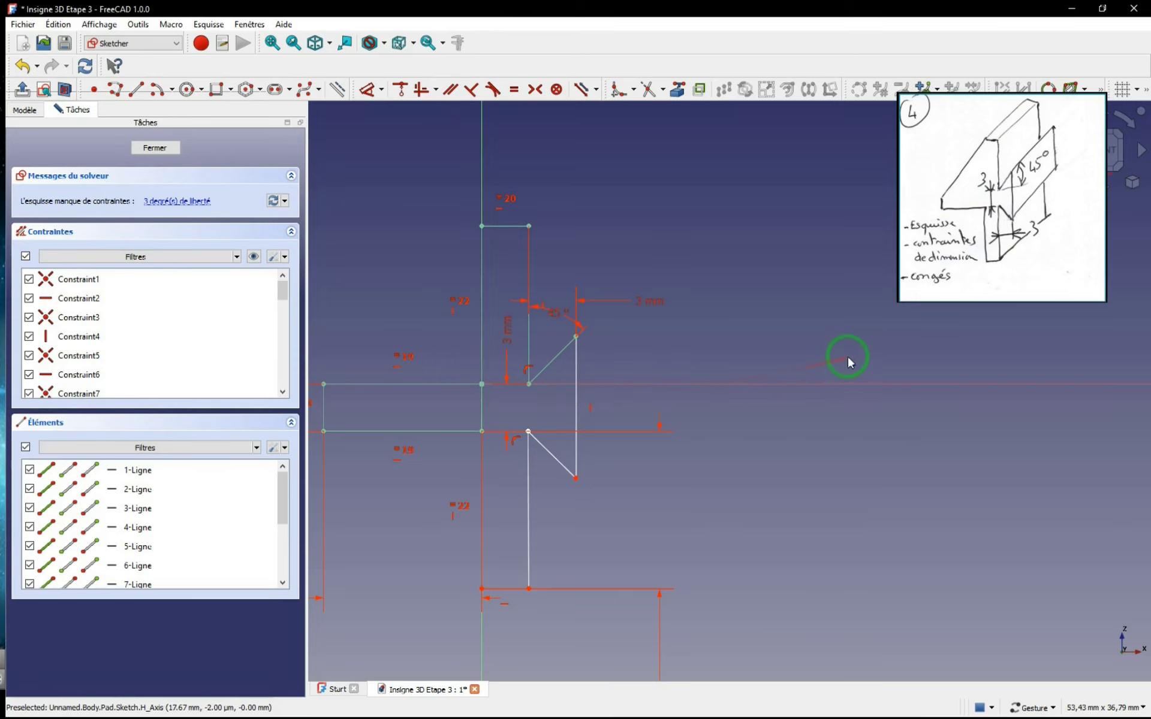
- Dimension the angle between the dovetail's lower slanted side and the wall's lower outer edge as 45°
left_click(556, 465)
left_click(529, 482)
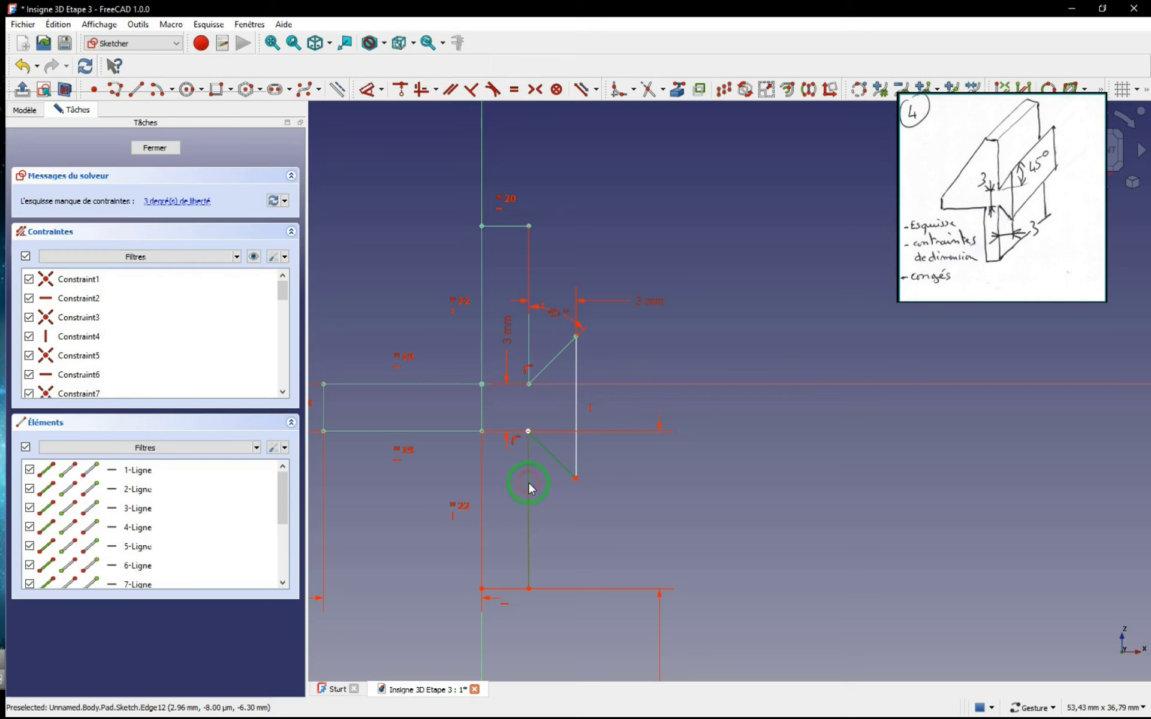
left_click(369, 93)
left_click(367, 92)
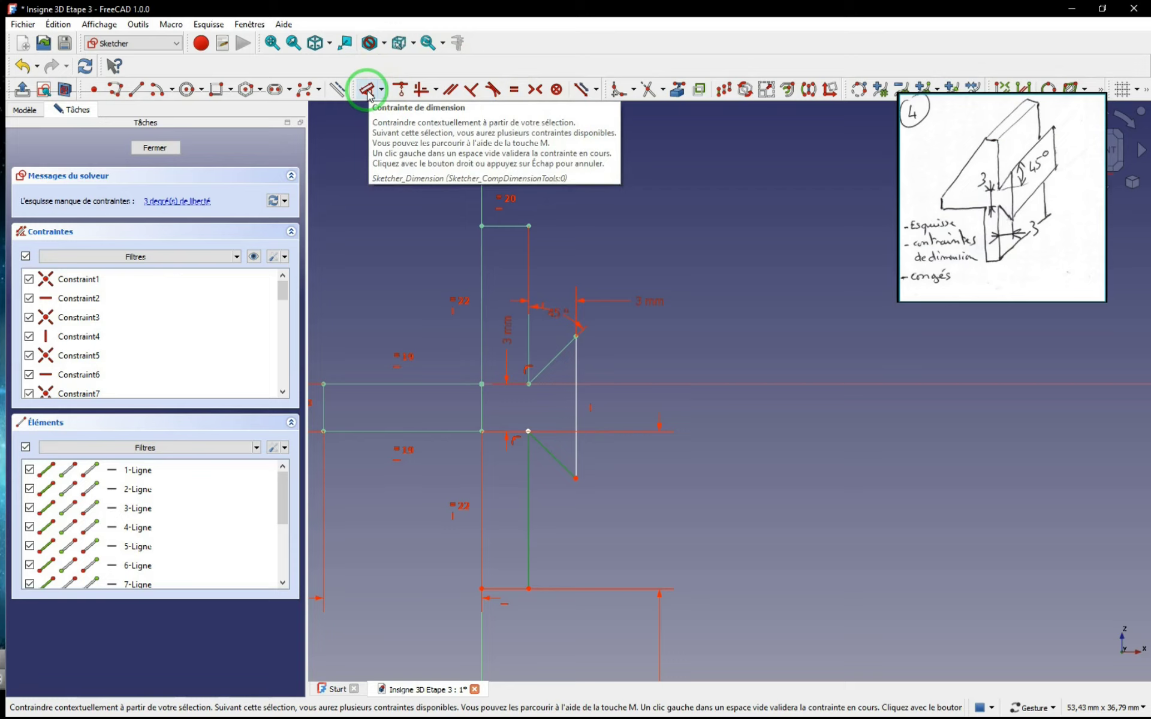
left_click(369, 93)
left_click(631, 514)
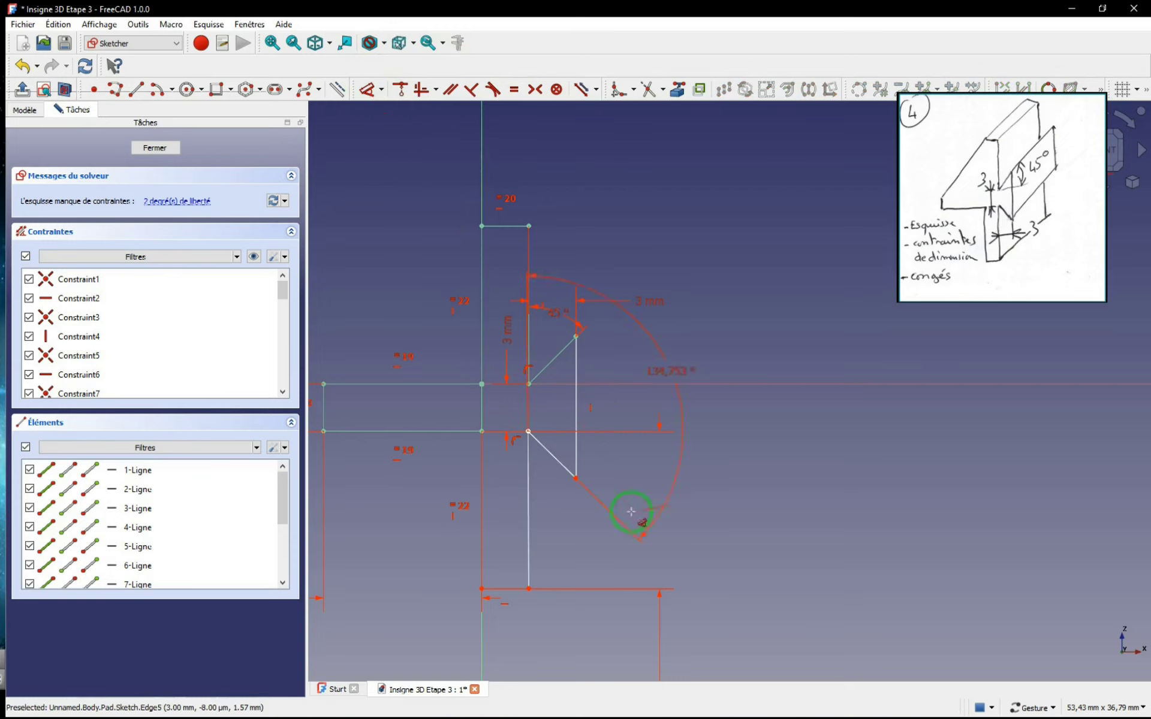
left_click(569, 522)
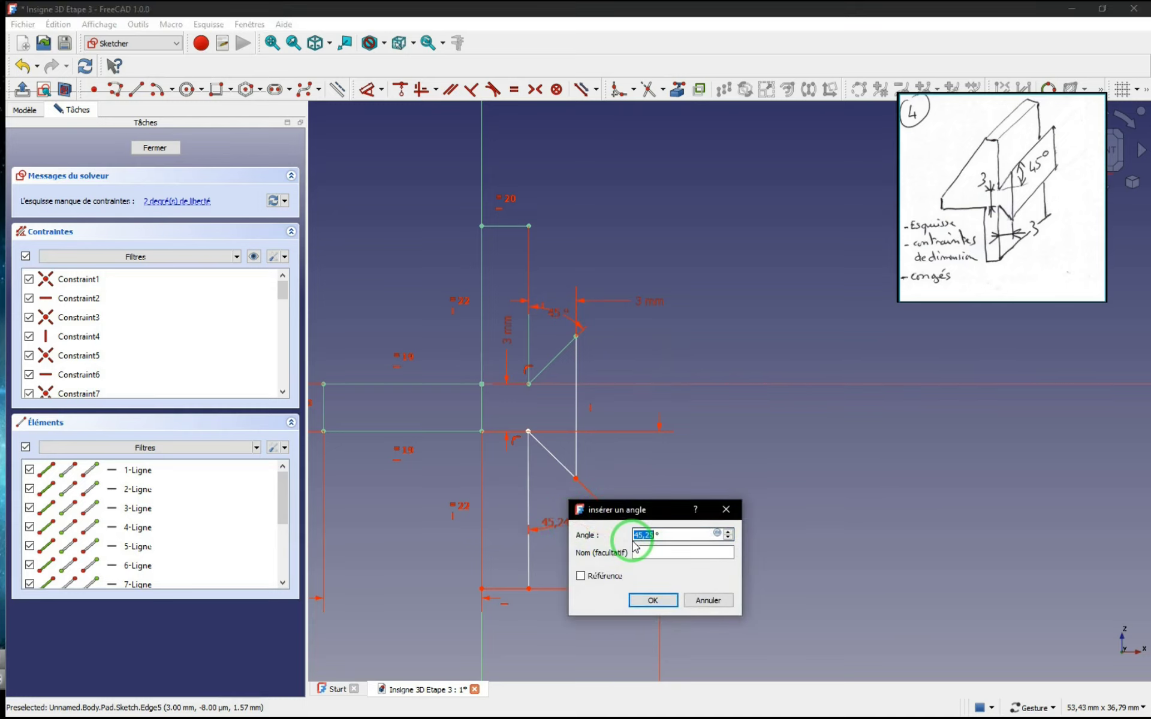
left_click(657, 600)
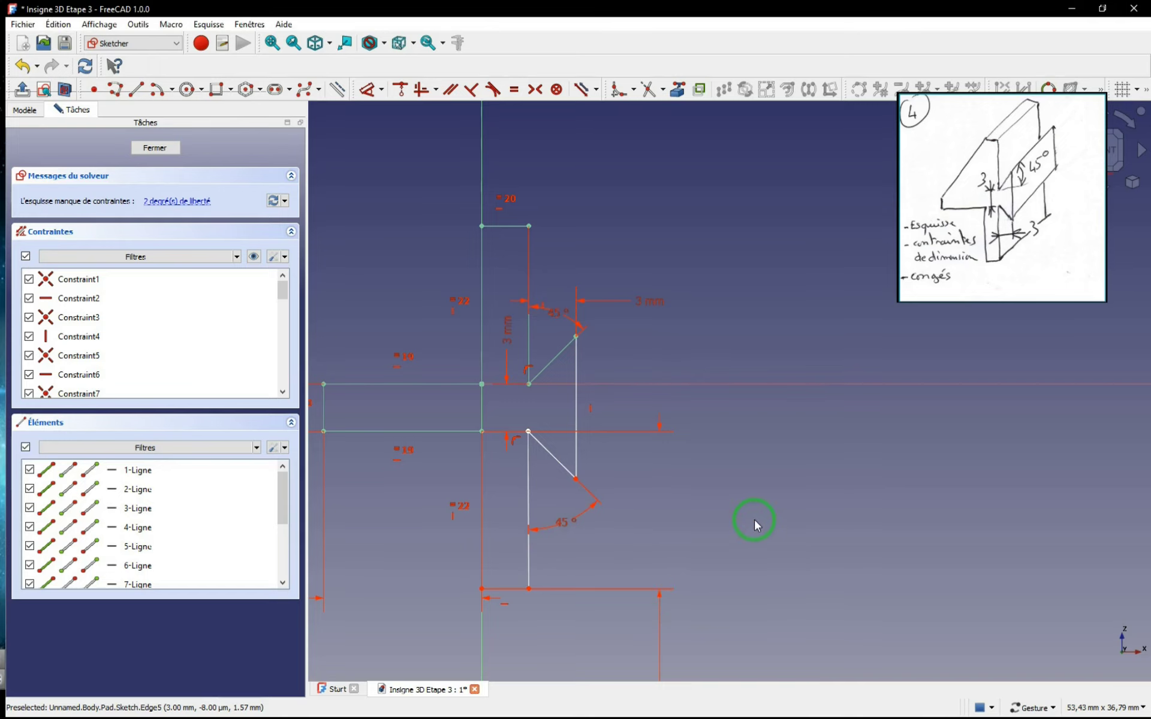
- Pull the dovetail's outer edge to test its freedom and constrain the wall's lower outer edge vertical
mouse_move(582, 412)
left_mouse_down()
mouse_move(637, 404)
mouse_move(673, 433)
mouse_move(1002, 385)
mouse_move(938, 406)
mouse_move(914, 444)
mouse_move(978, 439)
mouse_move(966, 442)
mouse_move(891, 430)
mouse_move(637, 454)
left_mouse_up()
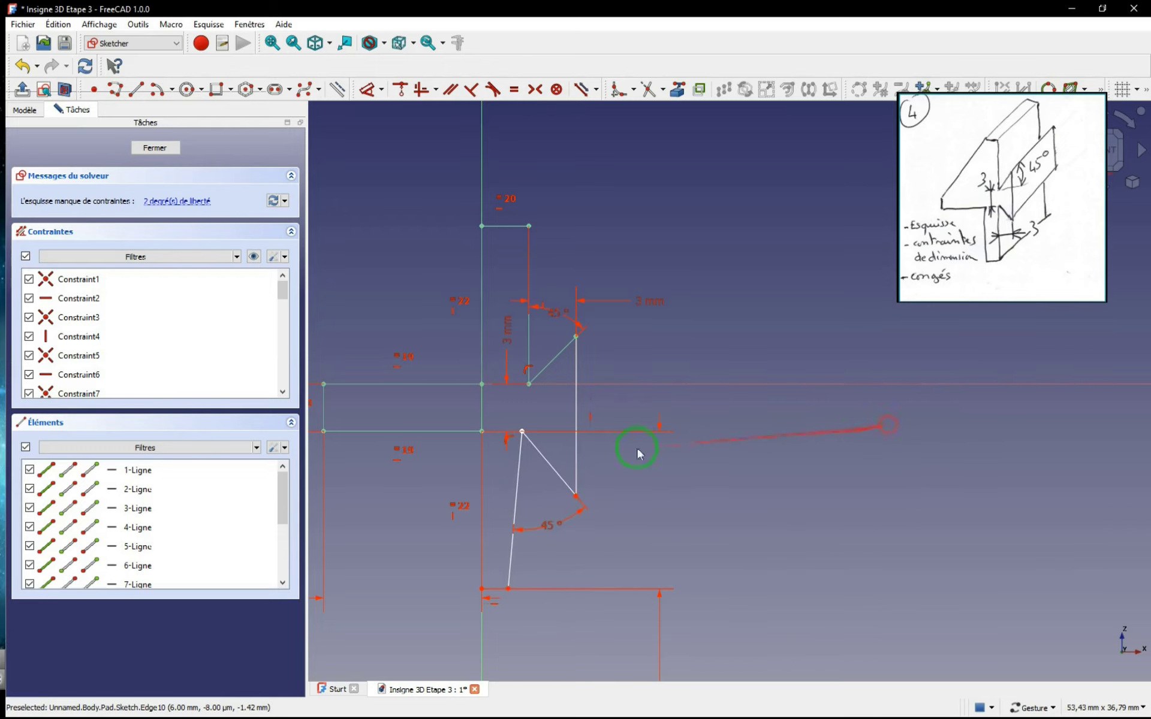
left_click(519, 488)
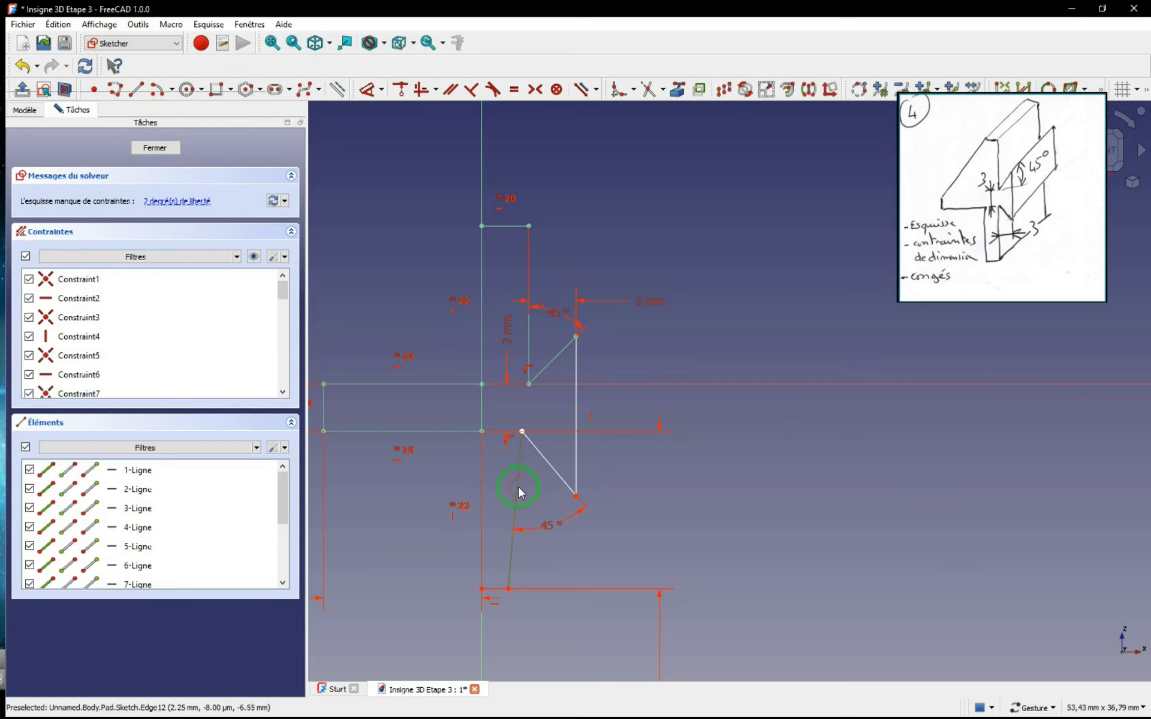
left_click(435, 90)
left_click(444, 140)
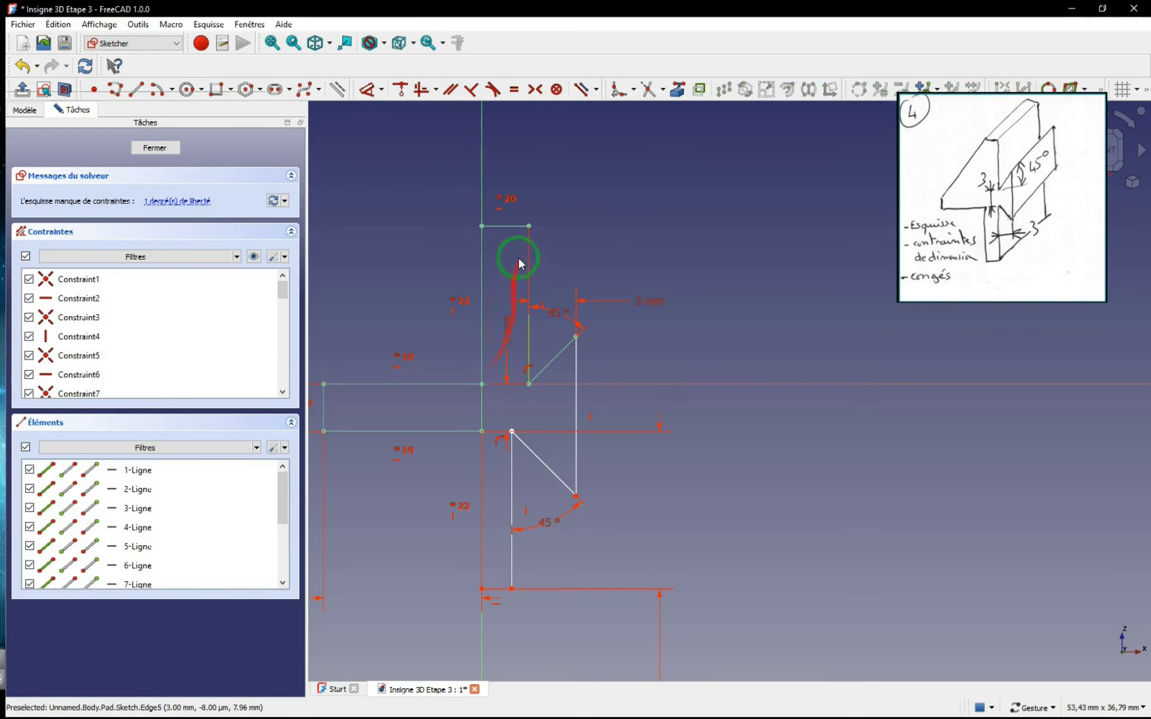
- Try to make the wall's bottom and top edges equal, then undo the vertical constraint and the last edge move
left_click(489, 585)
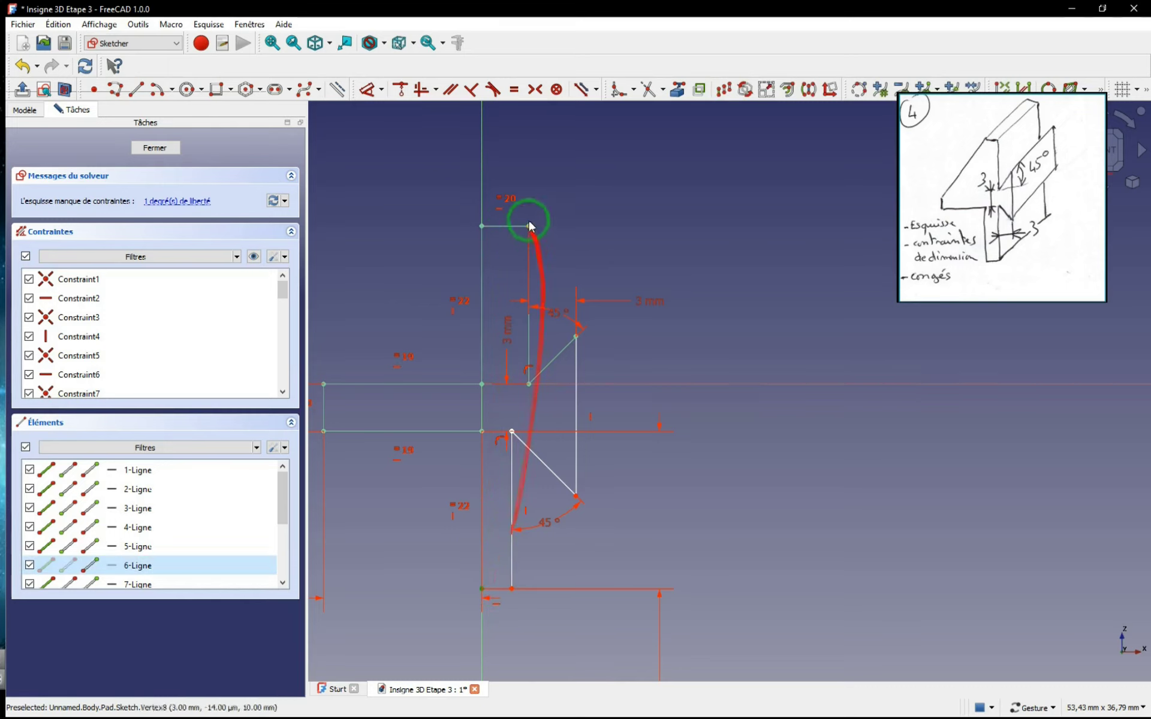
left_click(503, 226)
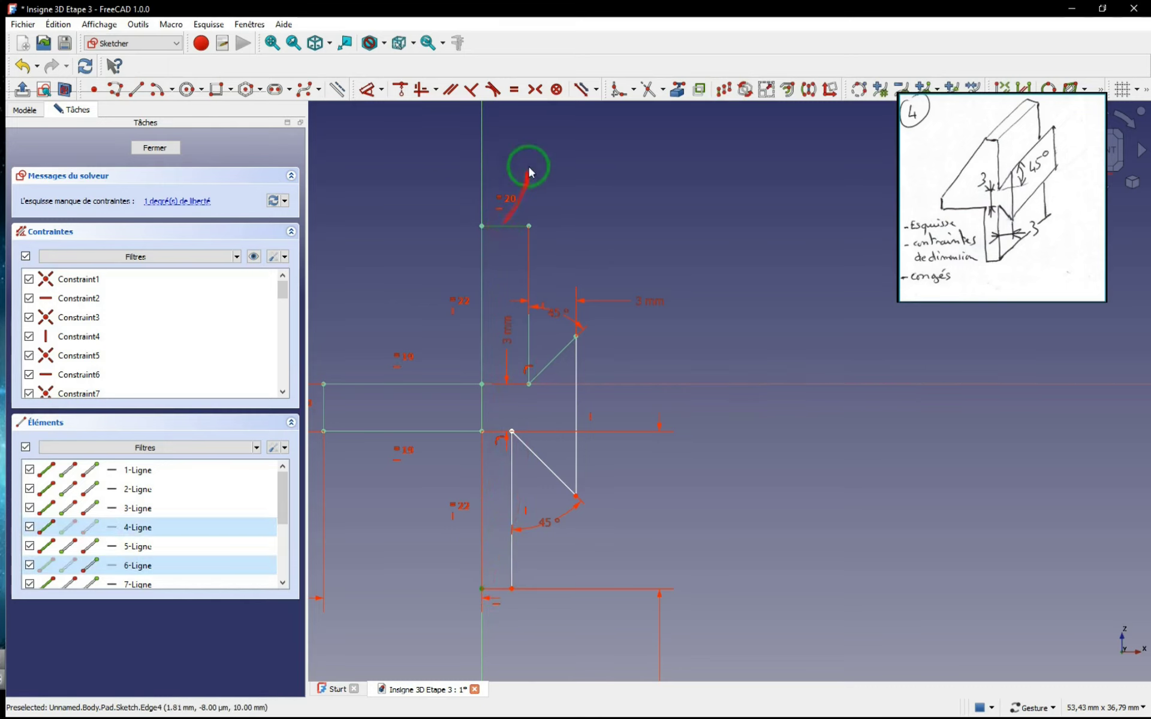
left_click(517, 90)
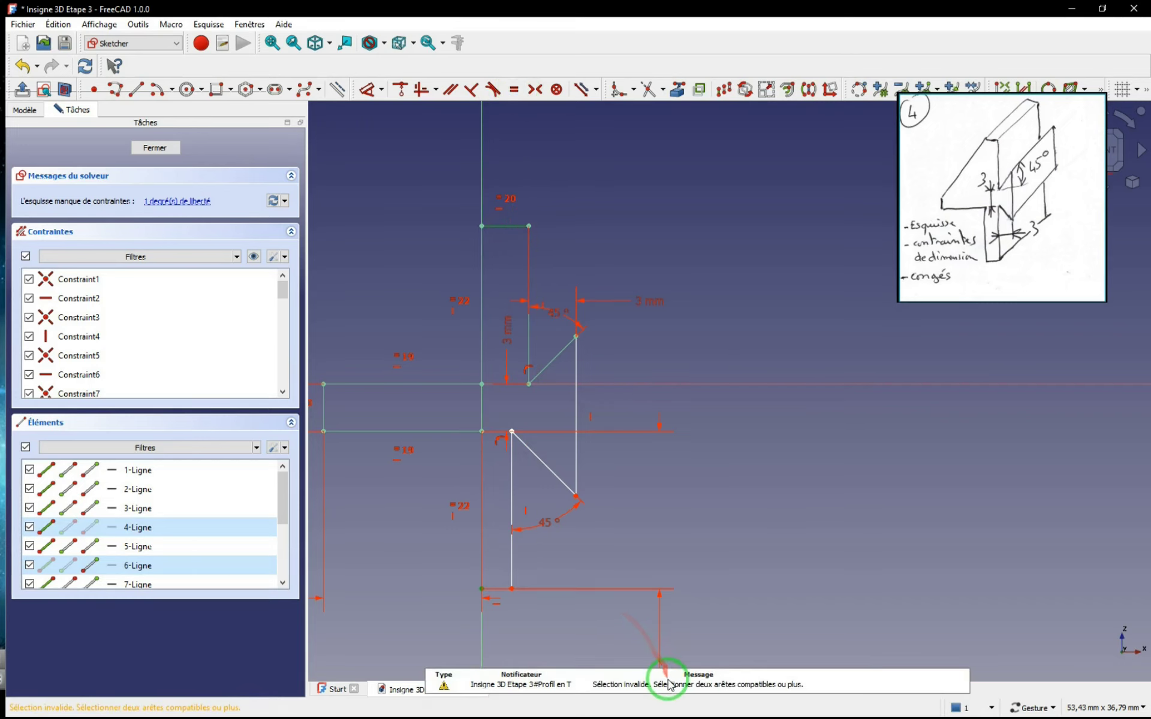
scroll(668, 519, "down", 2)
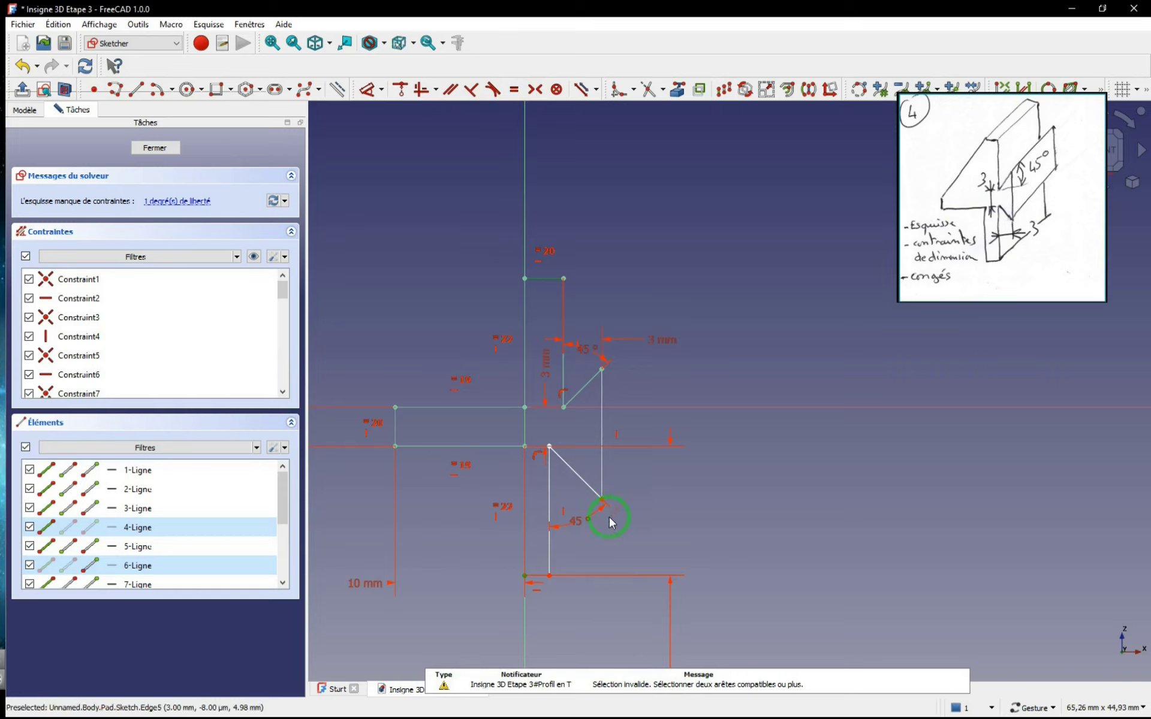
key("ctrl+z")
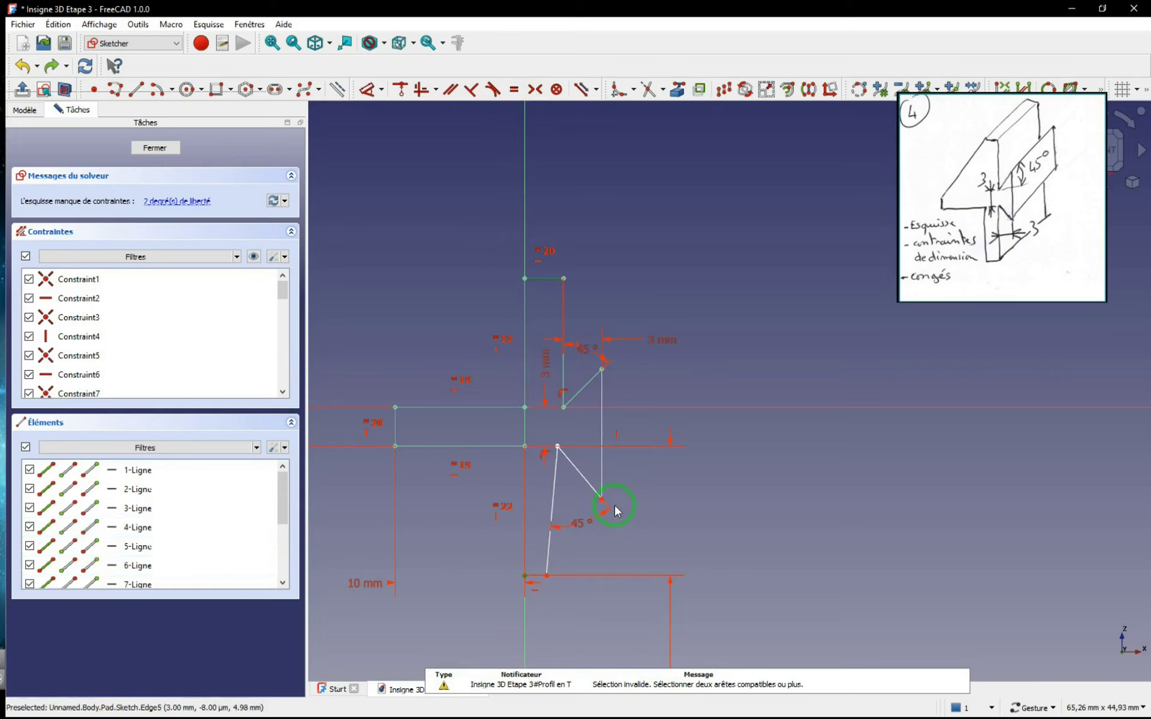
key("ctrl+z")
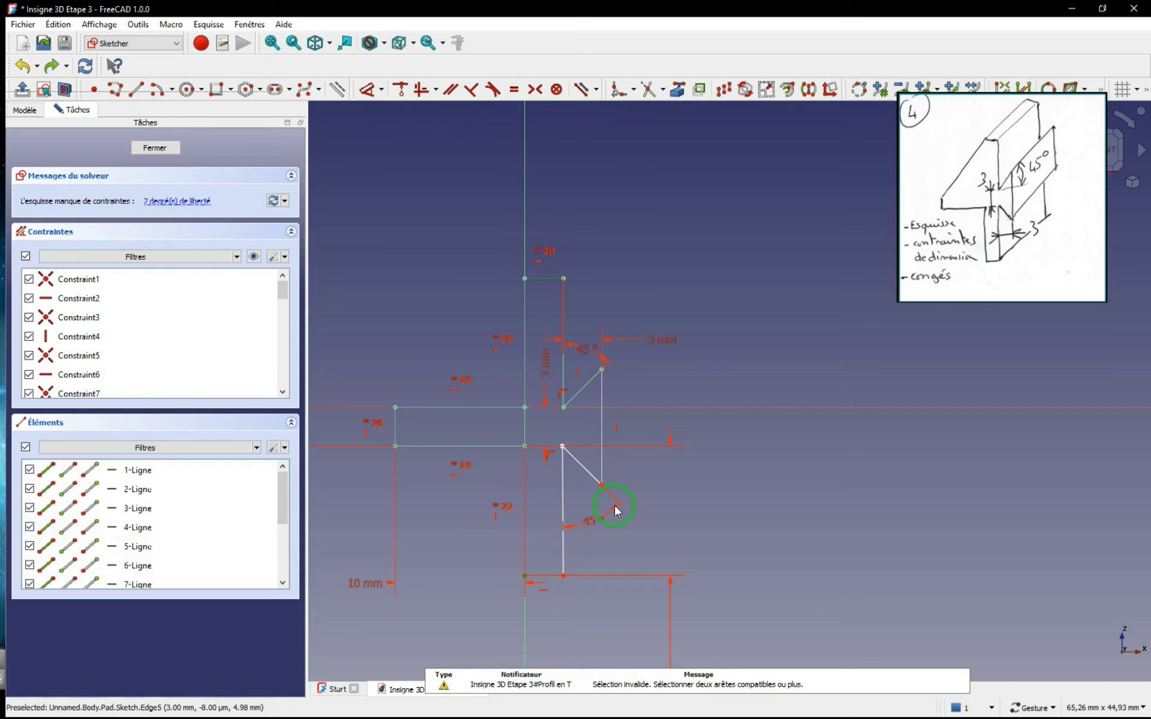
- Shift the wall's lower outer corner and set the wall's bottom edge to a length of 3 mm
scroll(666, 510, "down", 5)
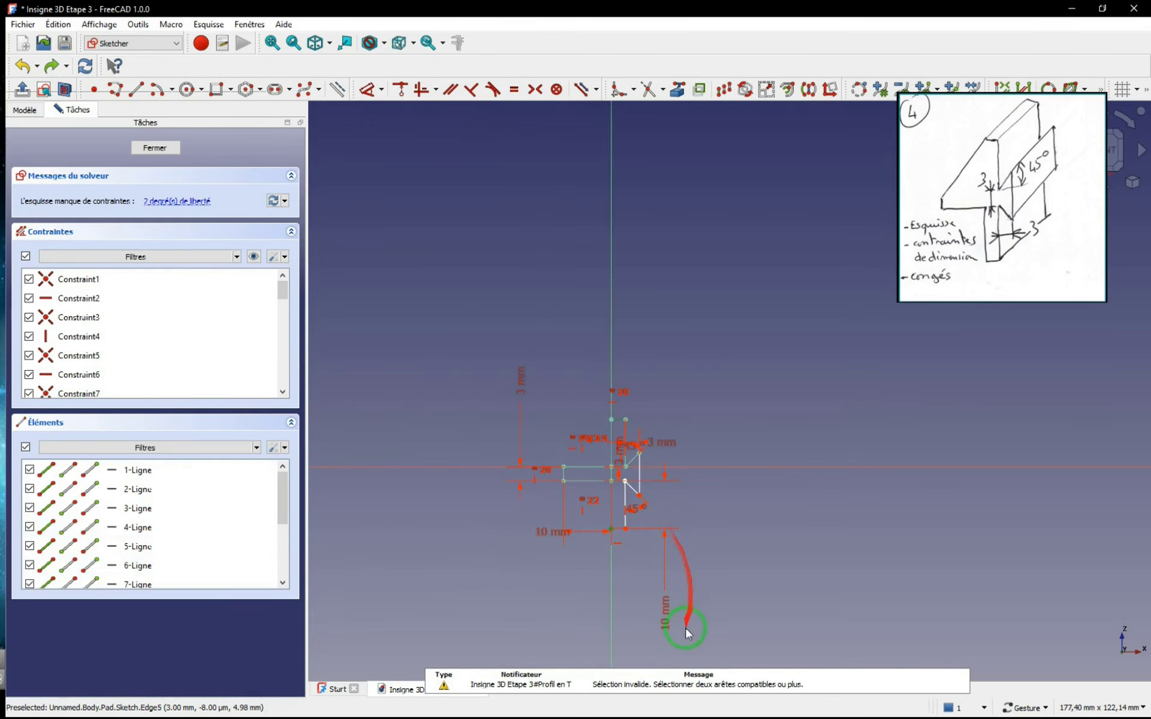
scroll(639, 527, "up", 3)
scroll(636, 516, "up", 2)
mouse_move(594, 545)
left_mouse_down()
mouse_move(671, 542)
mouse_move(605, 552)
mouse_move(765, 509)
mouse_move(593, 549)
mouse_move(777, 493)
mouse_move(735, 529)
mouse_move(564, 548)
mouse_move(749, 535)
mouse_move(671, 568)
mouse_move(593, 570)
mouse_move(627, 579)
mouse_move(605, 573)
left_mouse_up()
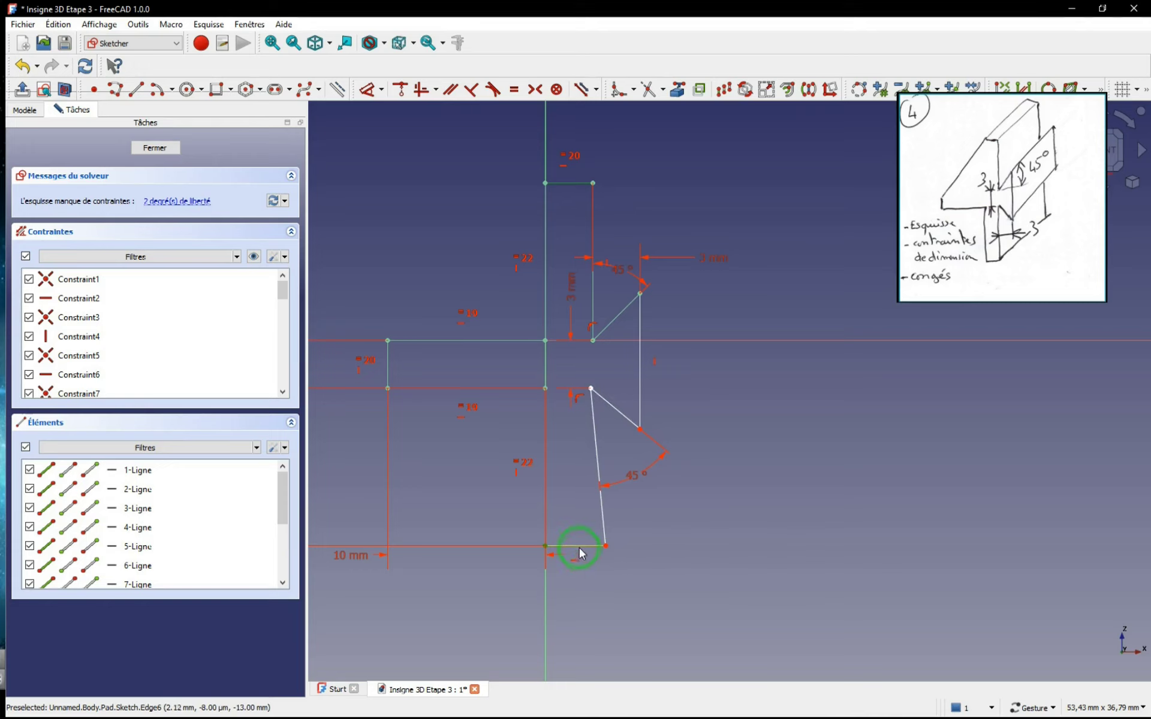
left_click(580, 553)
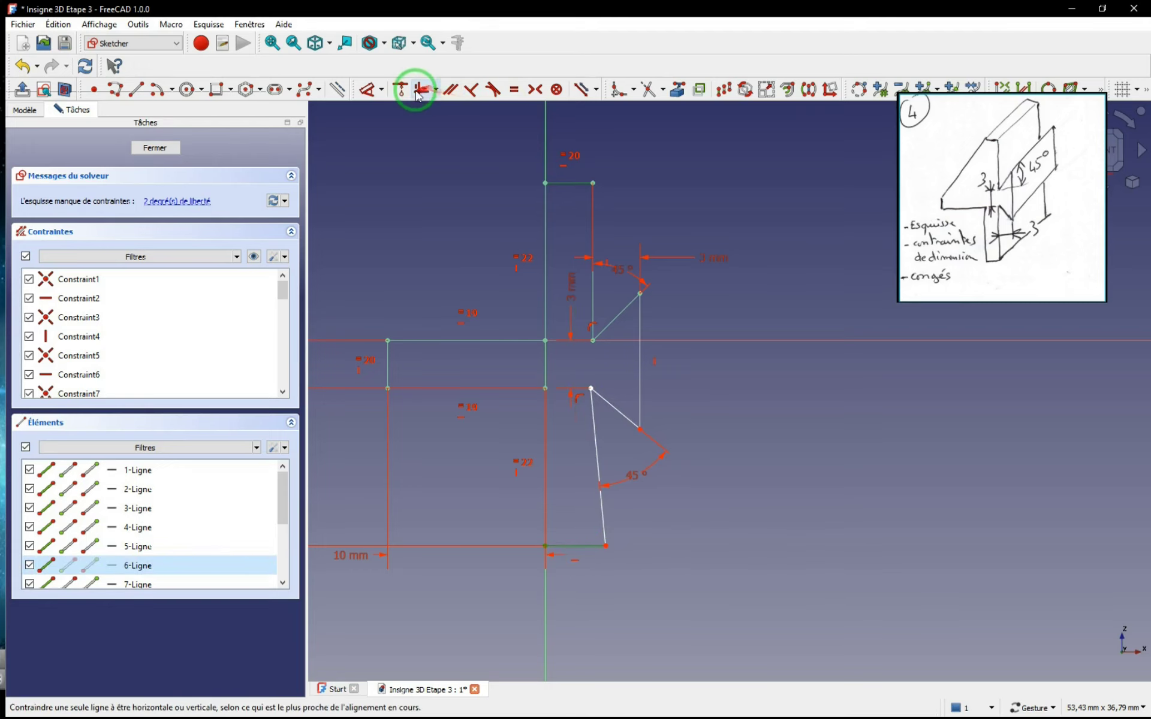
left_click(383, 91)
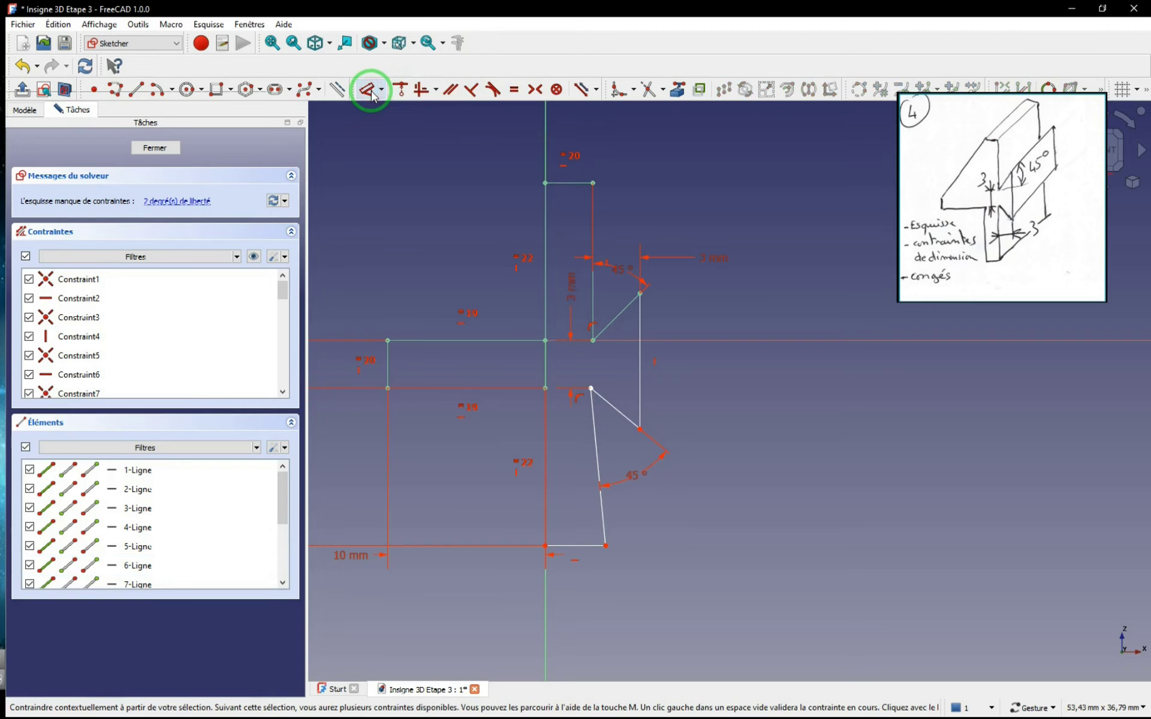
left_click(576, 545)
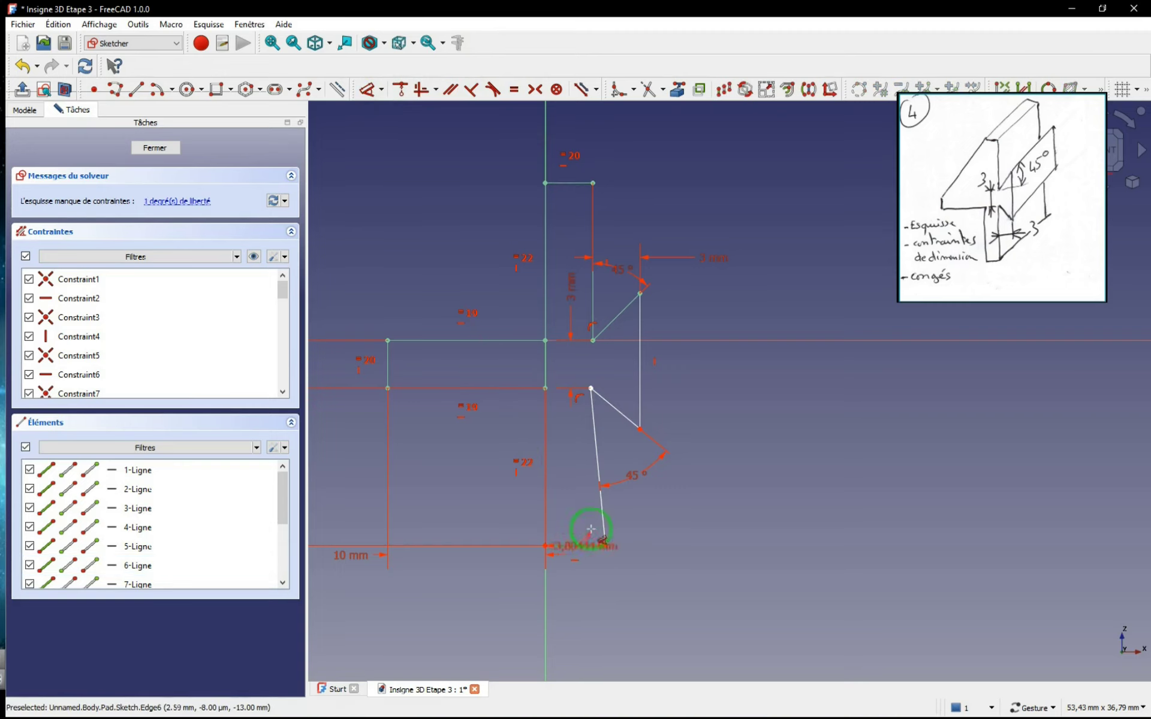
left_click(609, 616)
type("3")
key("Return")
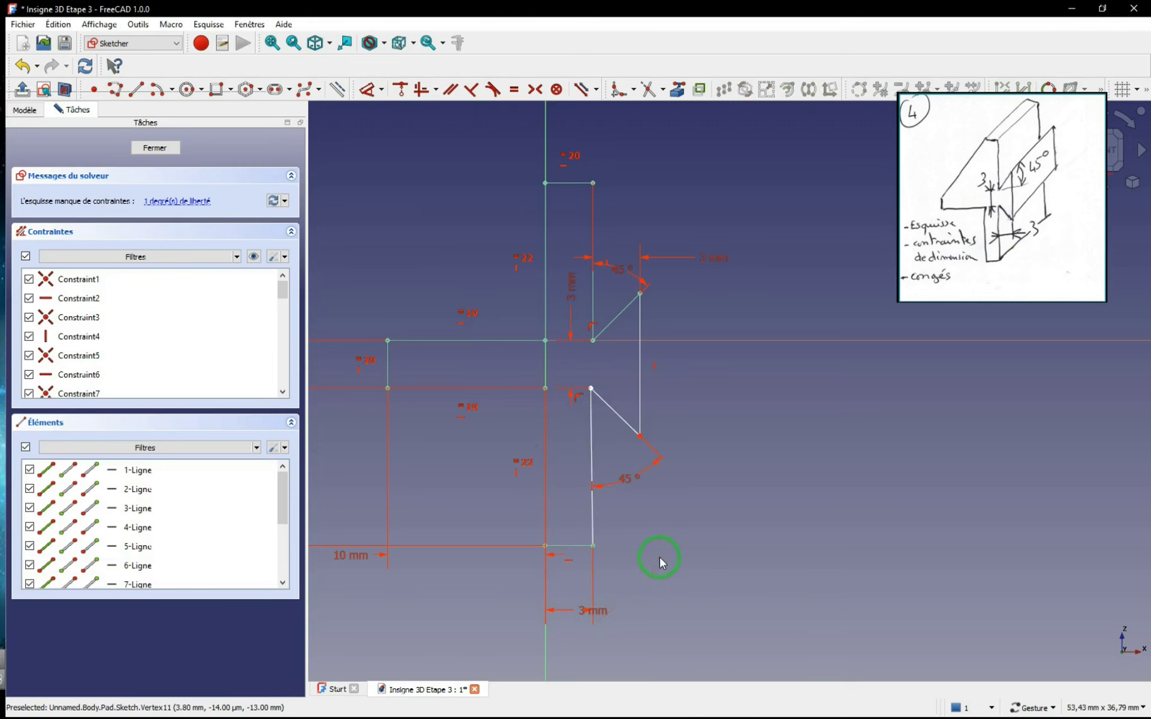
- Test the remaining freedom at the dovetail and constrain the wall's lower outer edge parallel to its upper outer edge
scroll(735, 383, "down", 2)
scroll(739, 388, "up", 2)
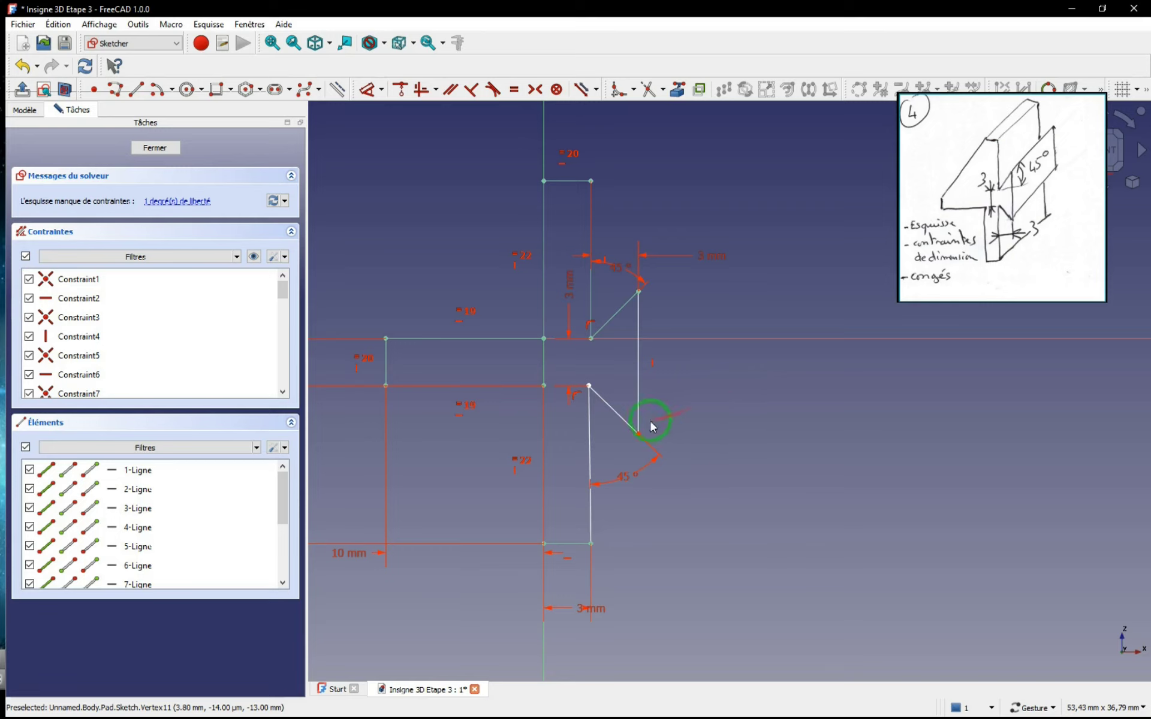
mouse_move(639, 434)
left_mouse_down()
mouse_move(684, 407)
mouse_move(624, 441)
mouse_move(727, 445)
mouse_move(701, 437)
left_mouse_up()
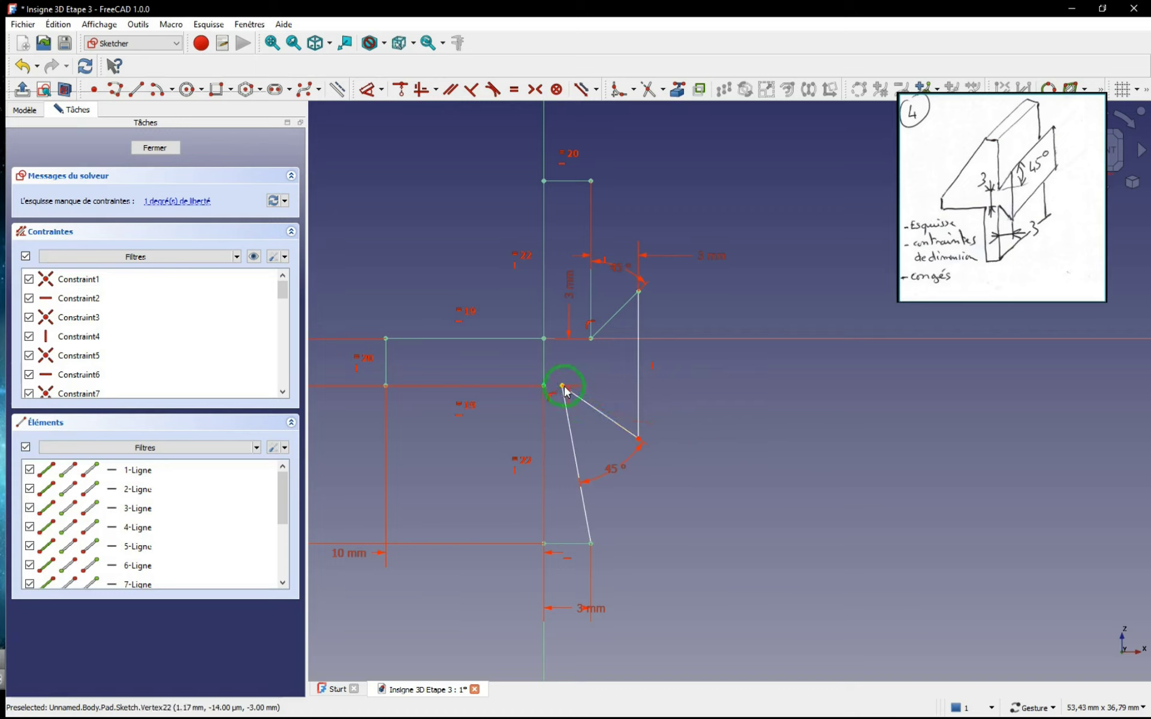
left_click(570, 425)
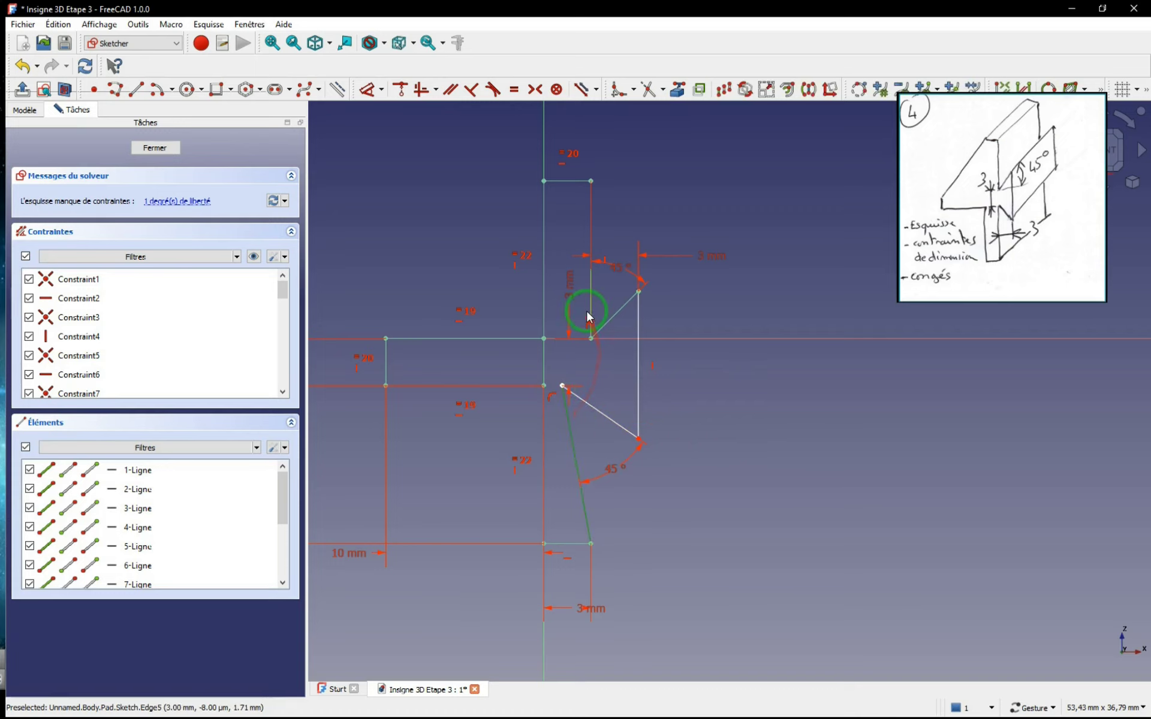
left_click(591, 229)
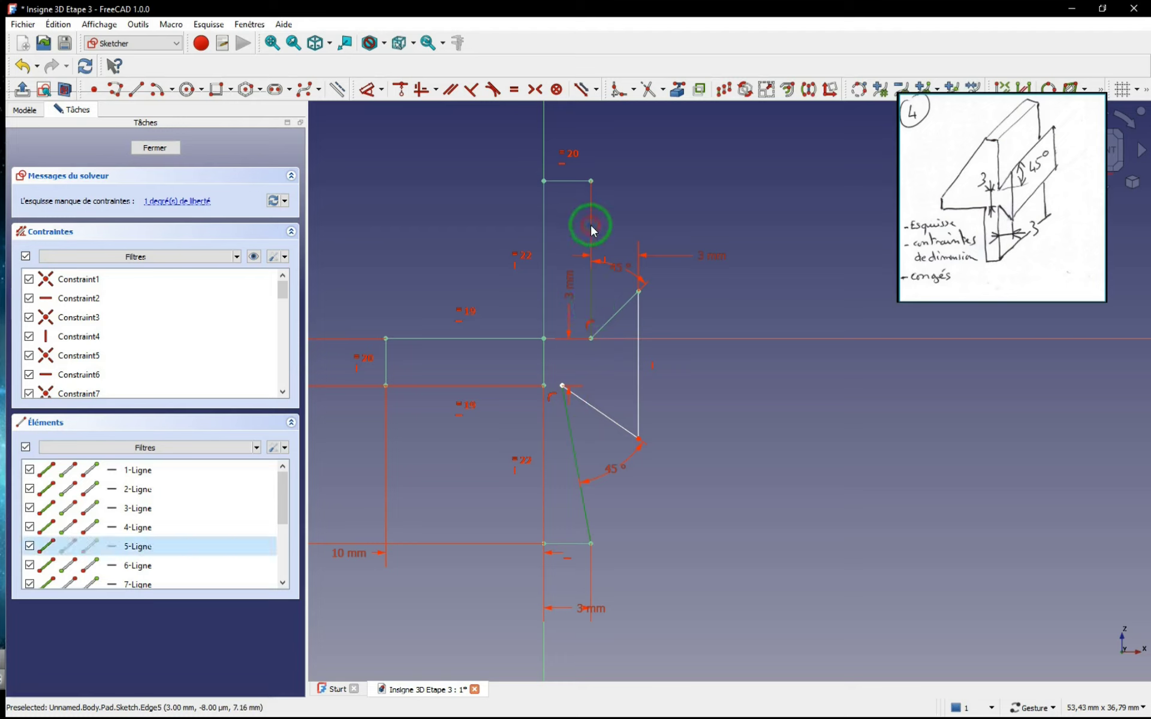
left_click(449, 91)
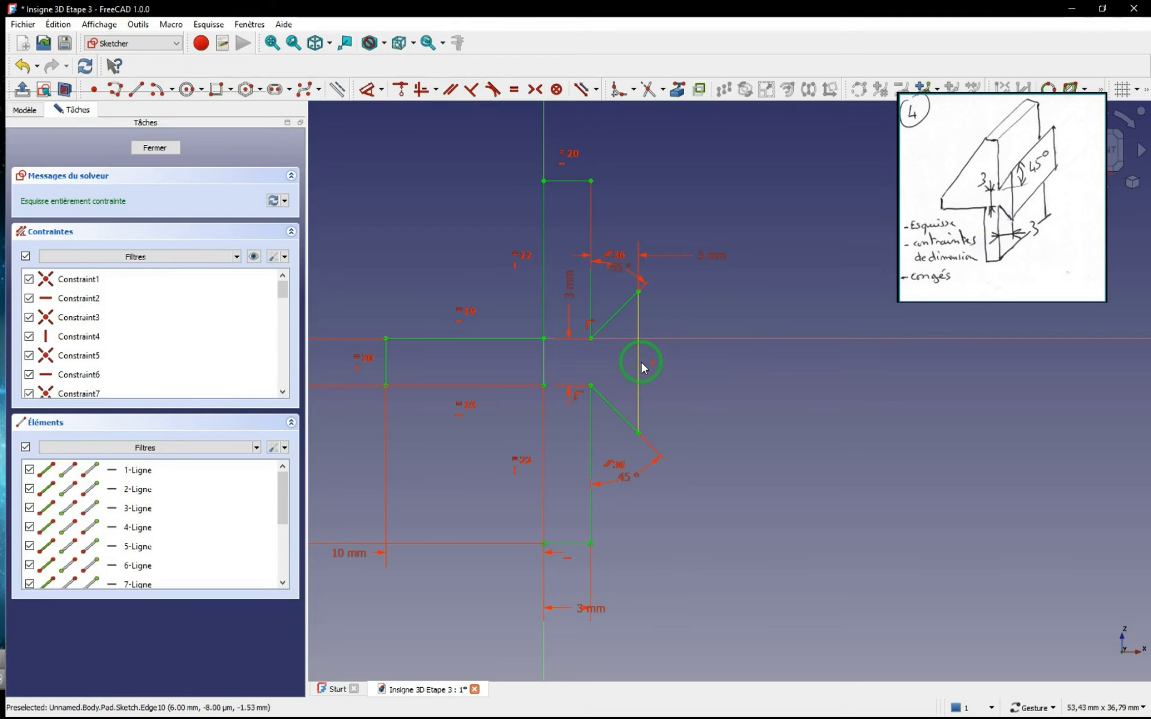
- Move the bottom edge's 3 mm dimension clear of the profile, then close the sketch and inspect the solid
left_click_drag(626, 606, 650, 596)
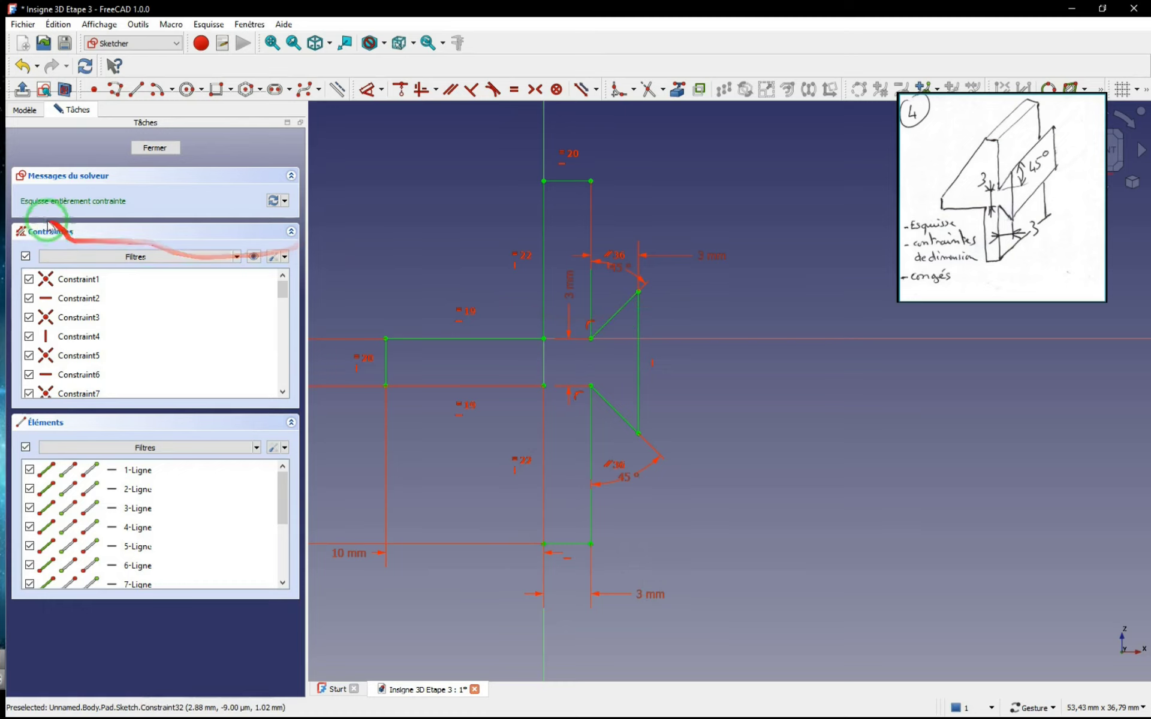
left_click(147, 149)
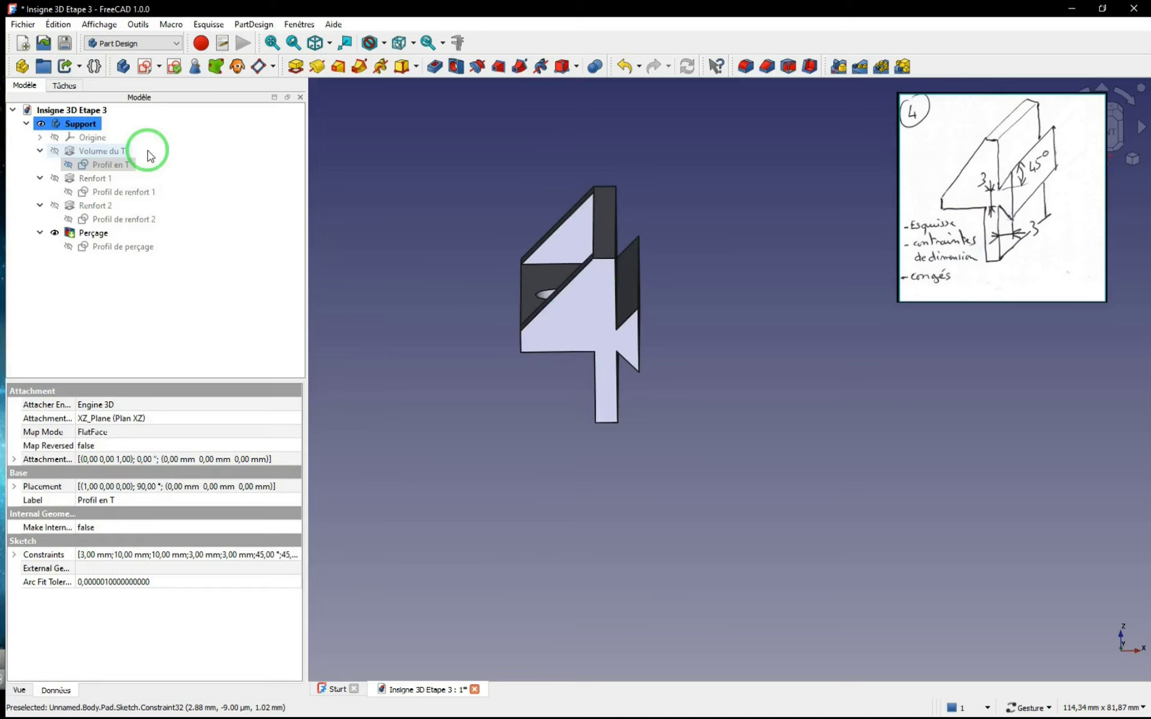
left_click_drag(698, 367, 667, 368)
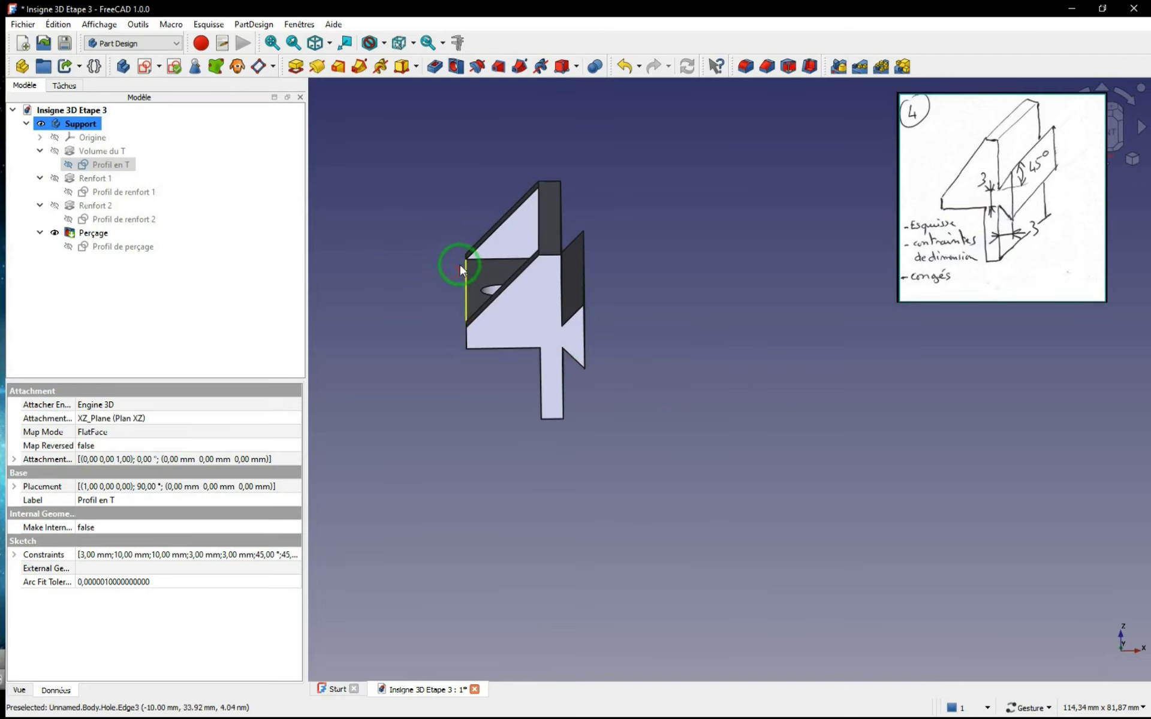
- Save the document under the new name Insigne 3D Etape 4.FCStd in the Projet CDI folder
left_click(29, 27)
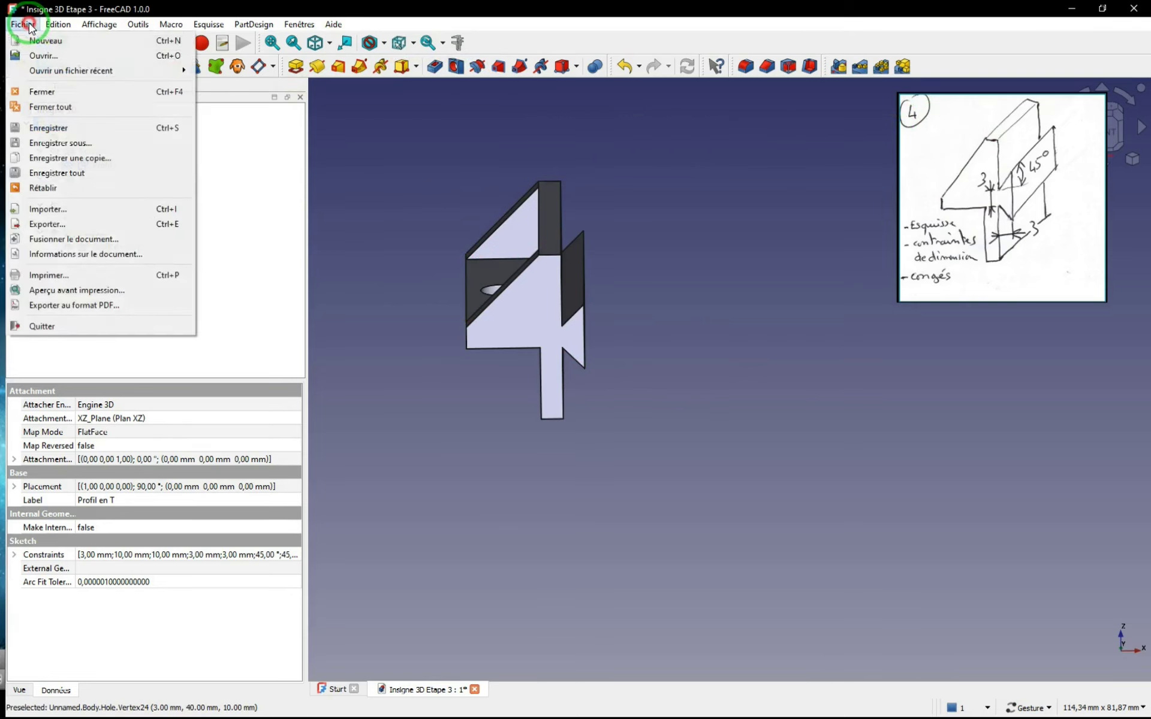
left_click(71, 142)
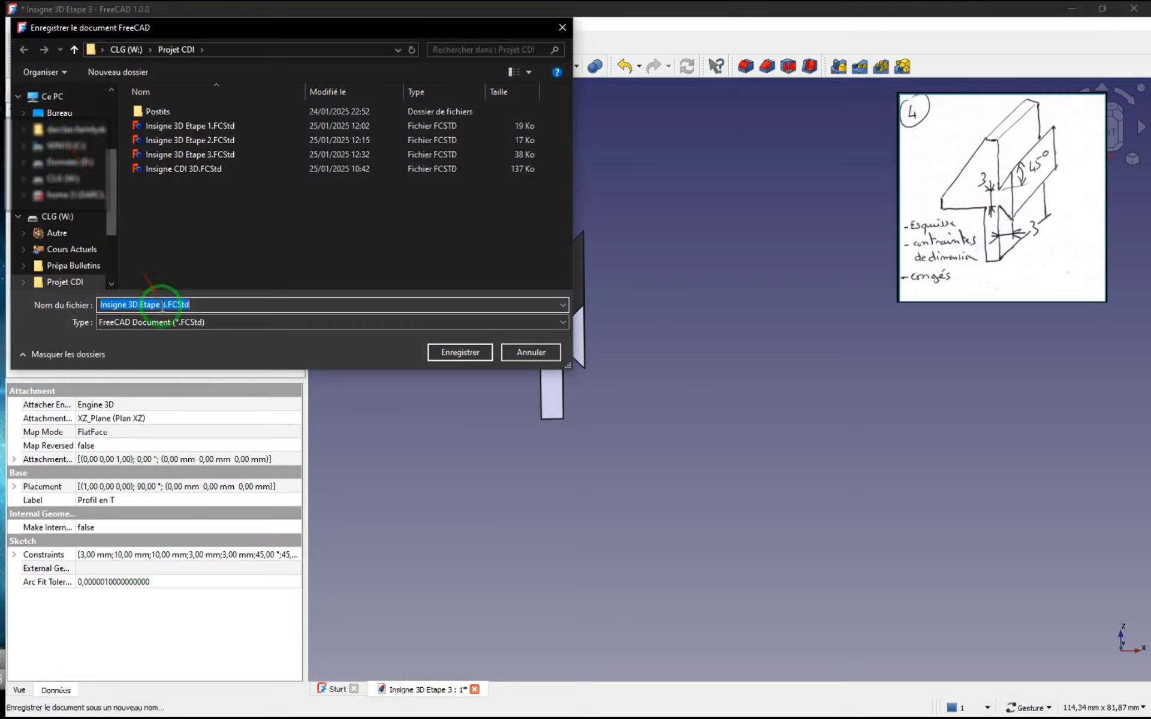
left_click(162, 304)
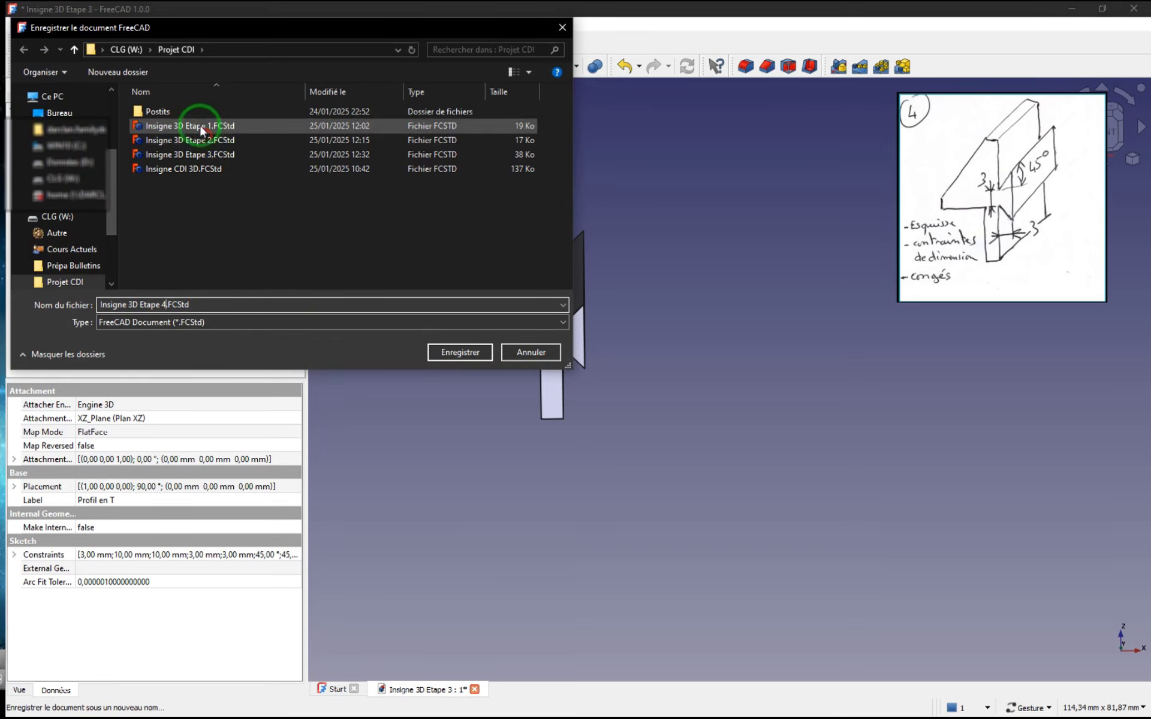
left_click(451, 354)
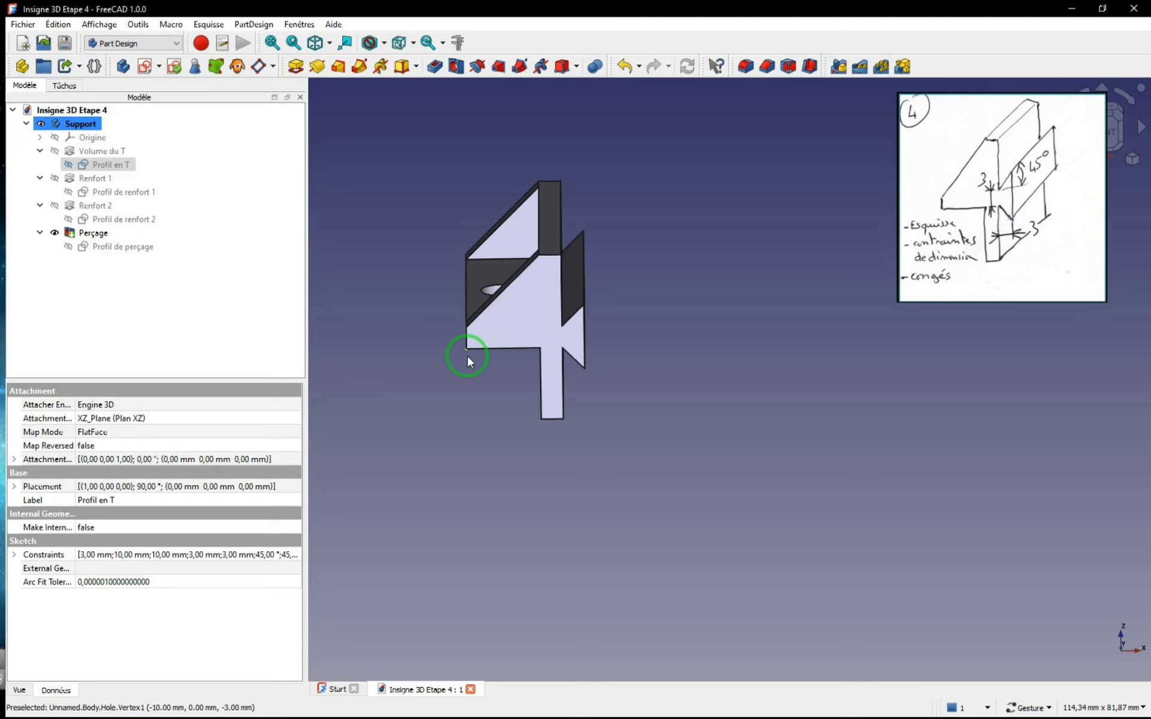
- Reopen the Profil en T sketch and fillet the dovetail's upper and lower outer corners, keeping the corner points
scroll(528, 297, "up", 3)
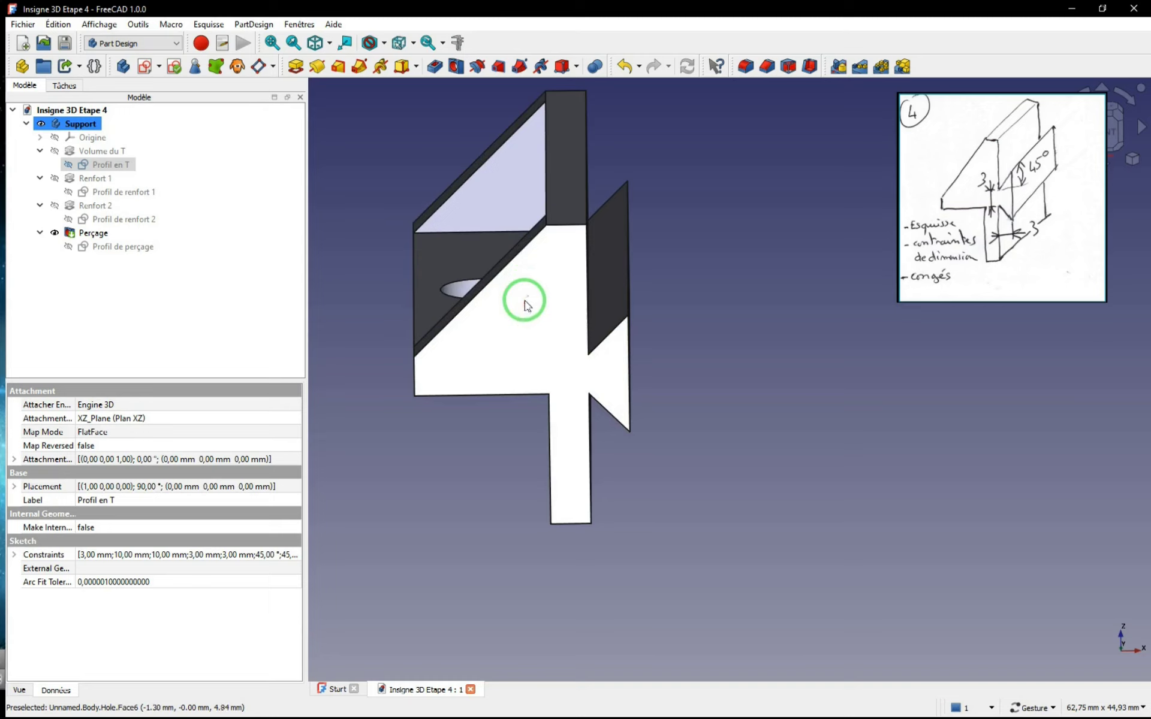
mouse_move(516, 338)
left_mouse_down()
mouse_move(604, 344)
mouse_move(606, 303)
mouse_move(501, 326)
mouse_move(523, 359)
left_mouse_up()
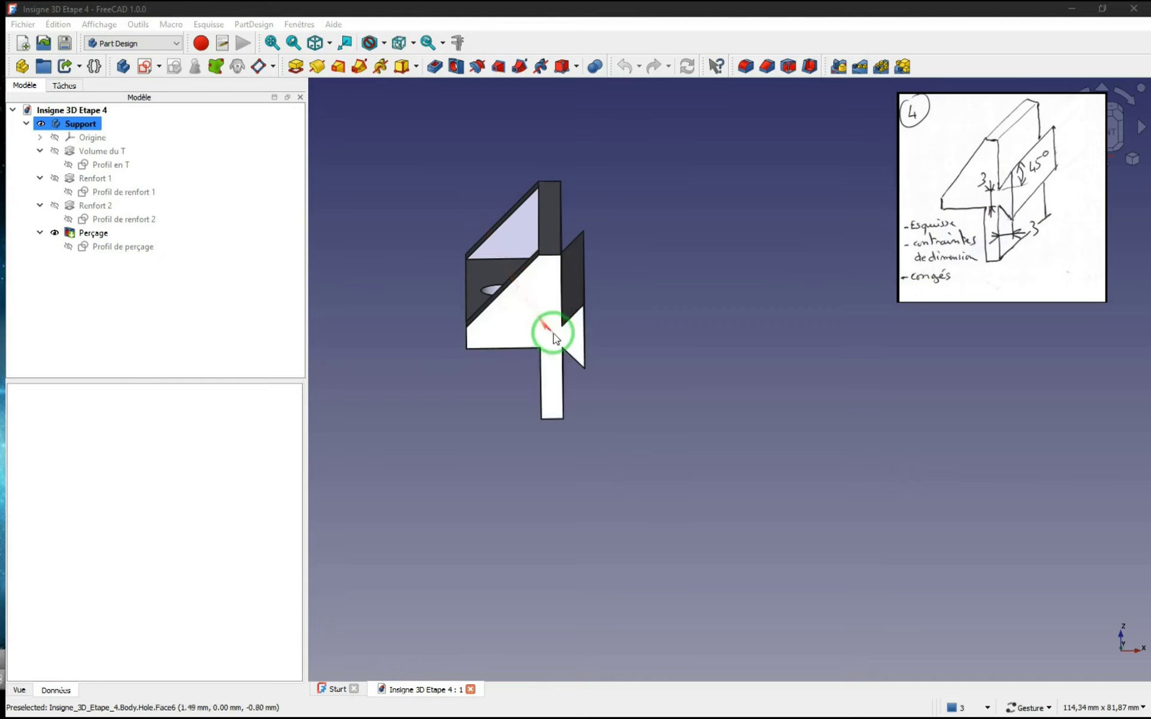
double_click(111, 165)
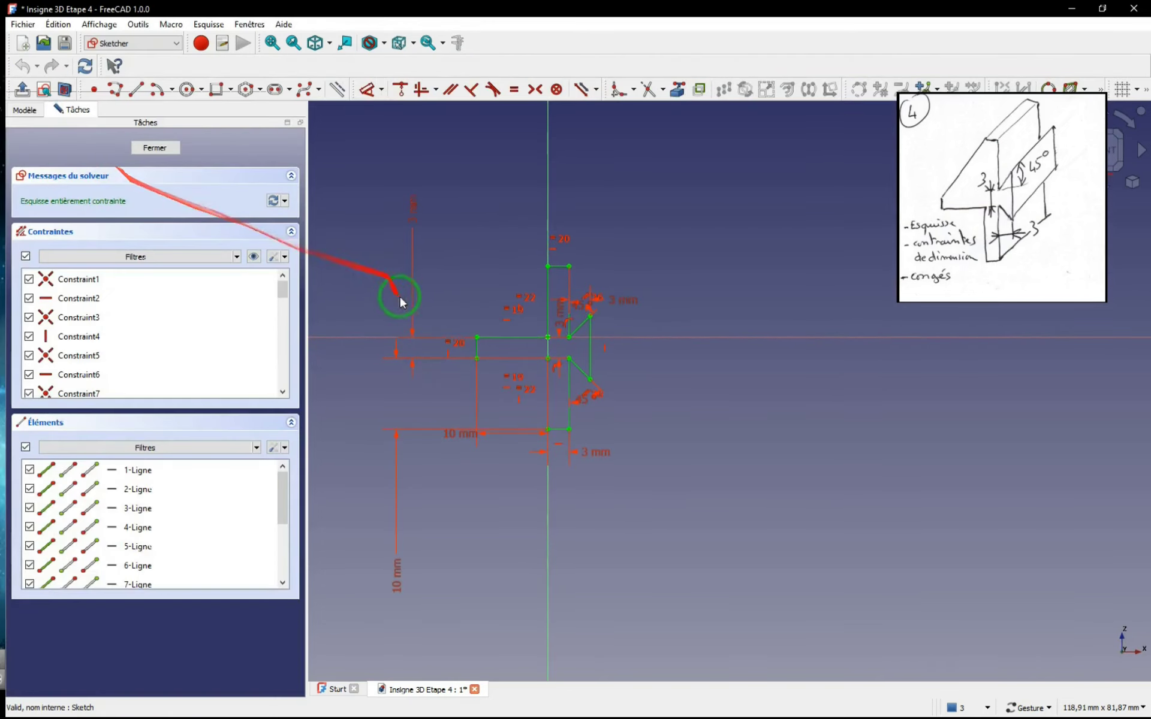
scroll(602, 324, "up", 5)
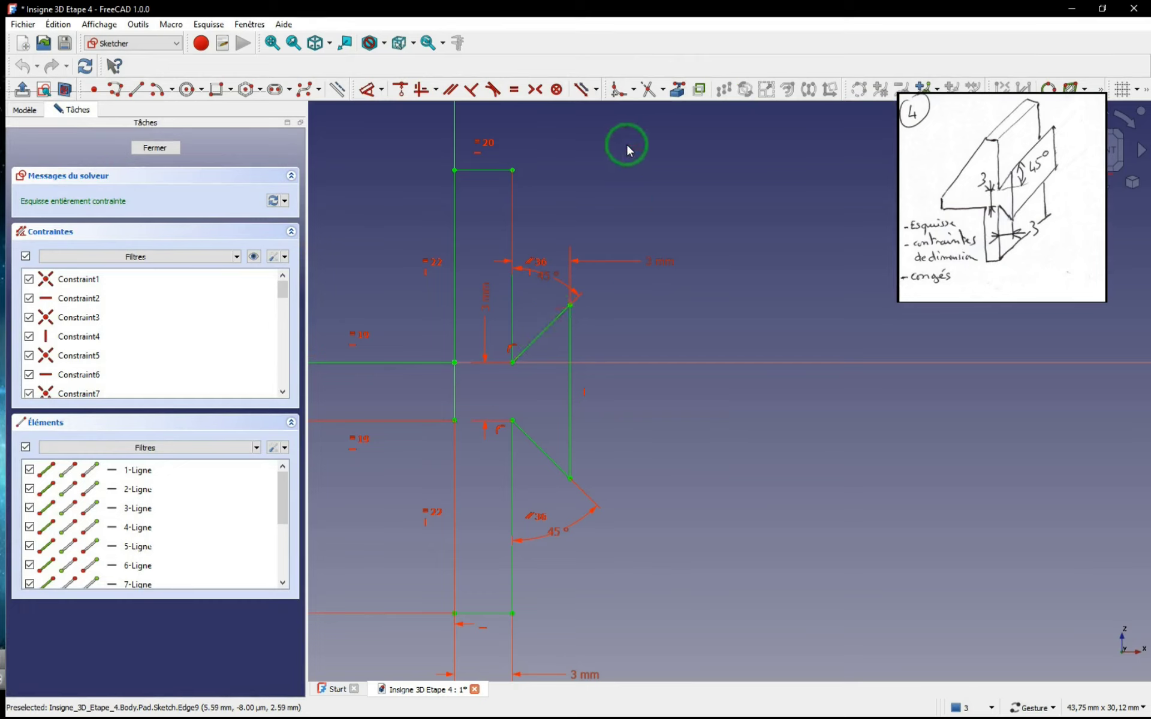
left_click(618, 91)
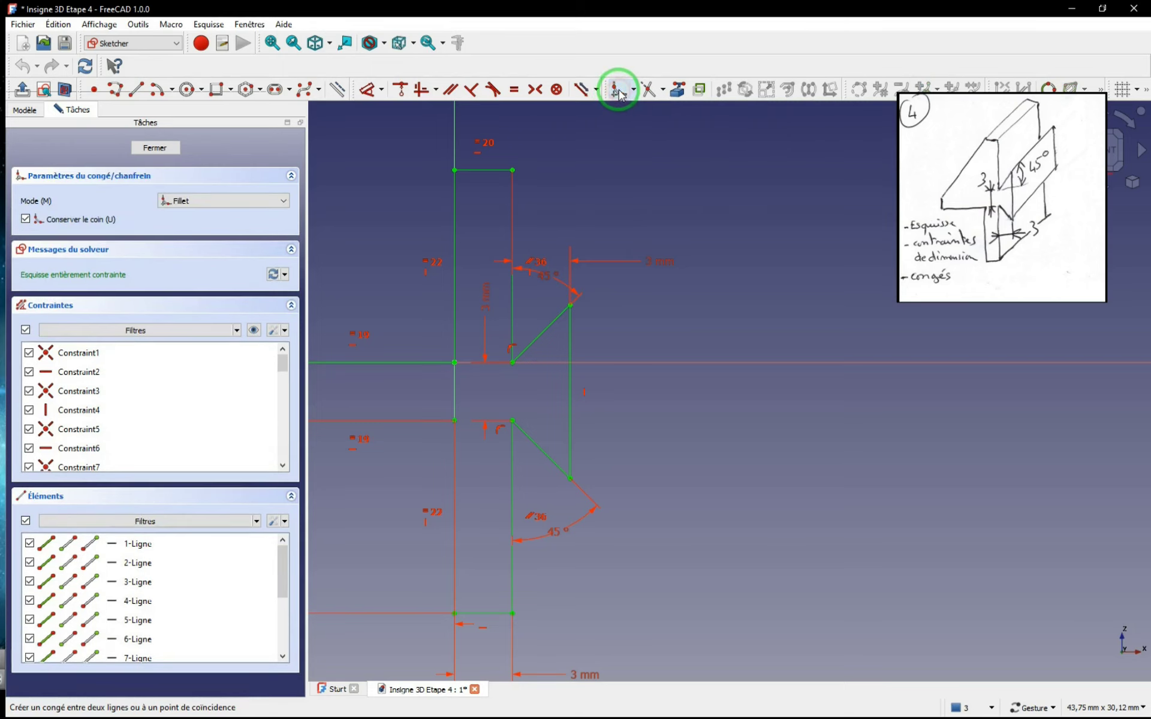
left_click(556, 318)
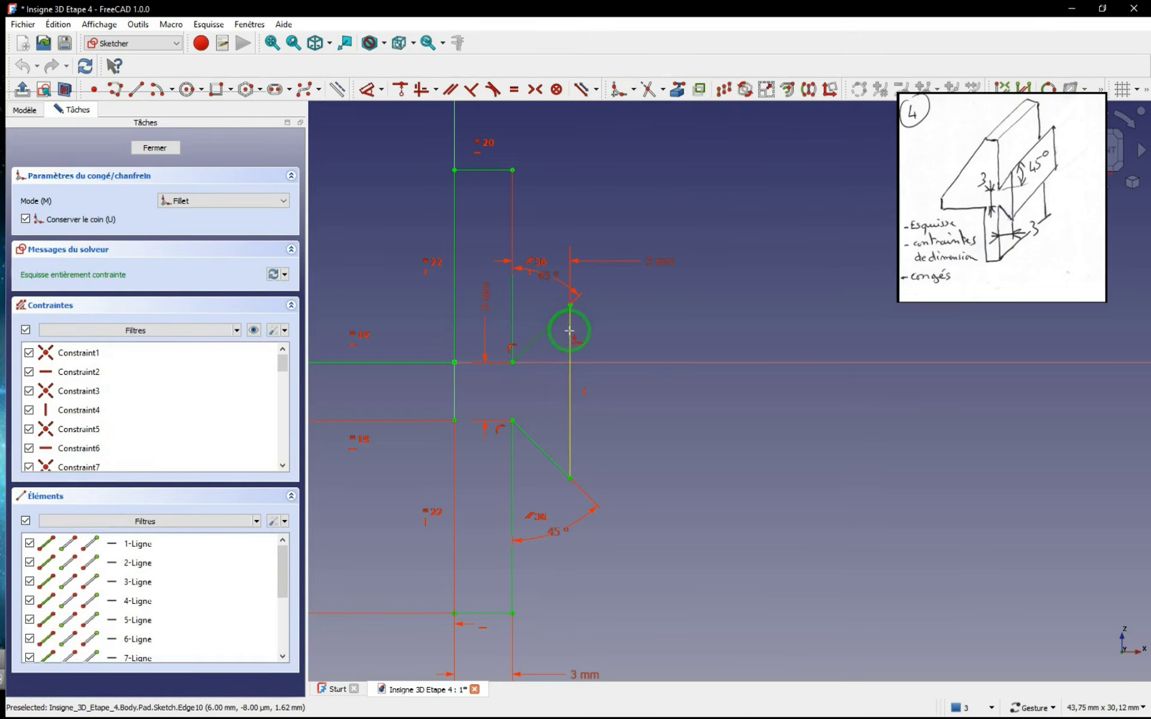
left_click(569, 330)
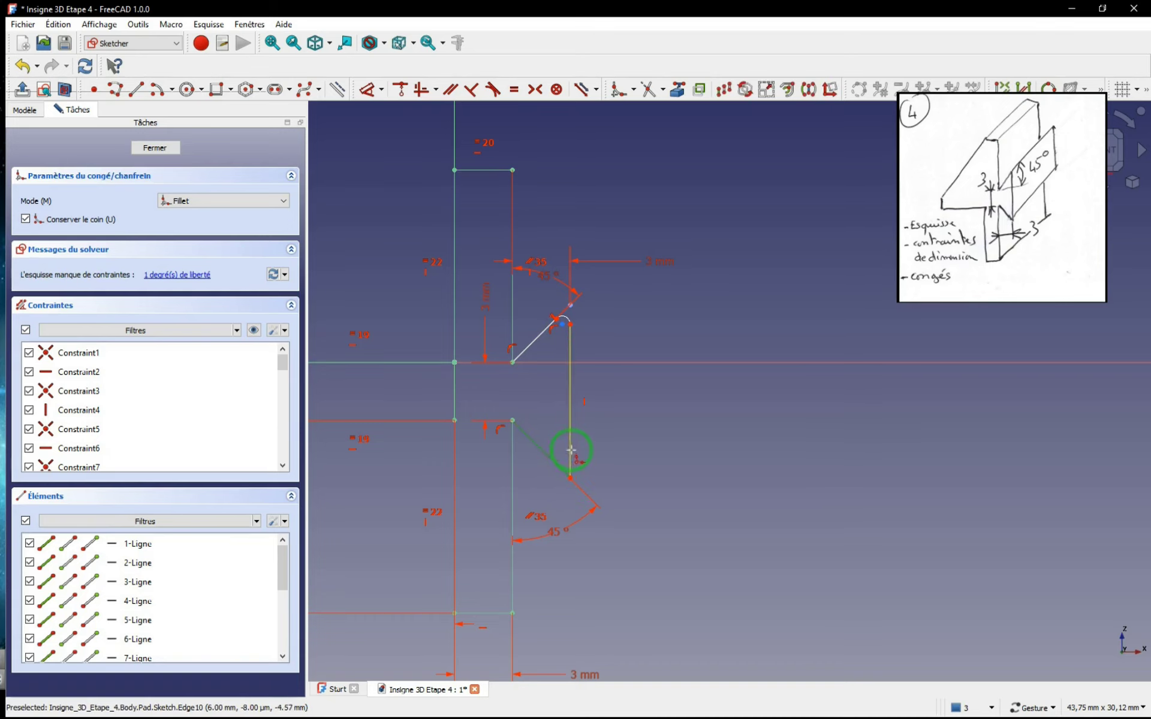
left_click(569, 451)
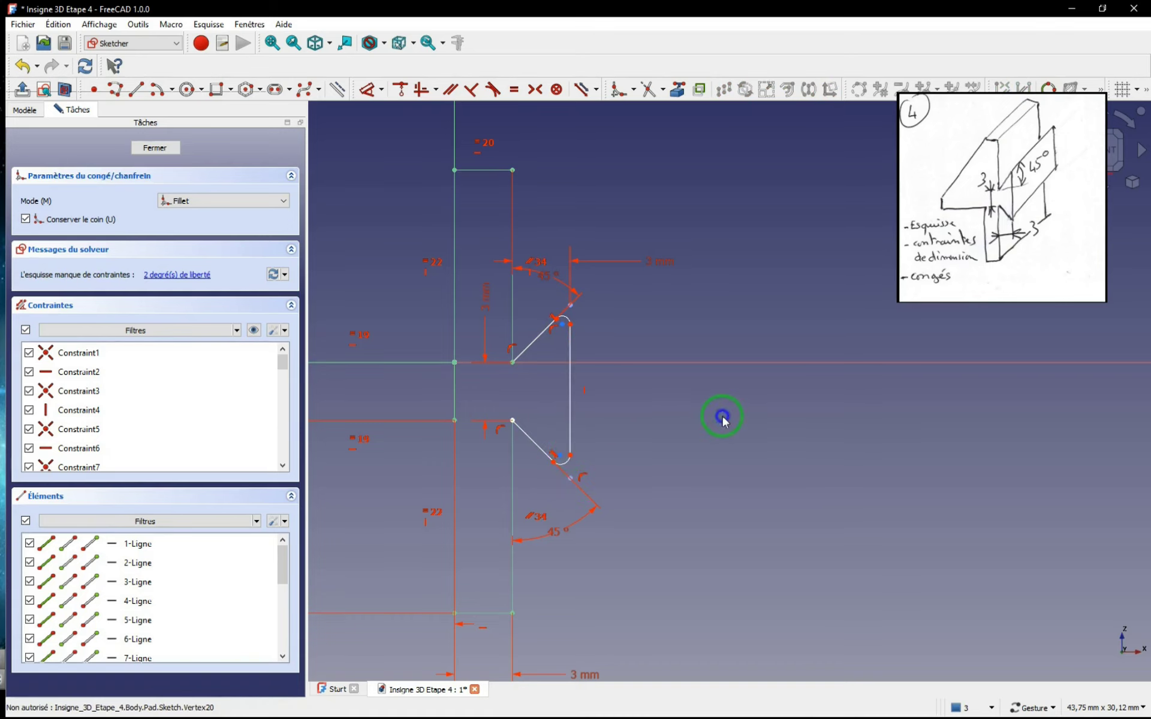
right_click(721, 417)
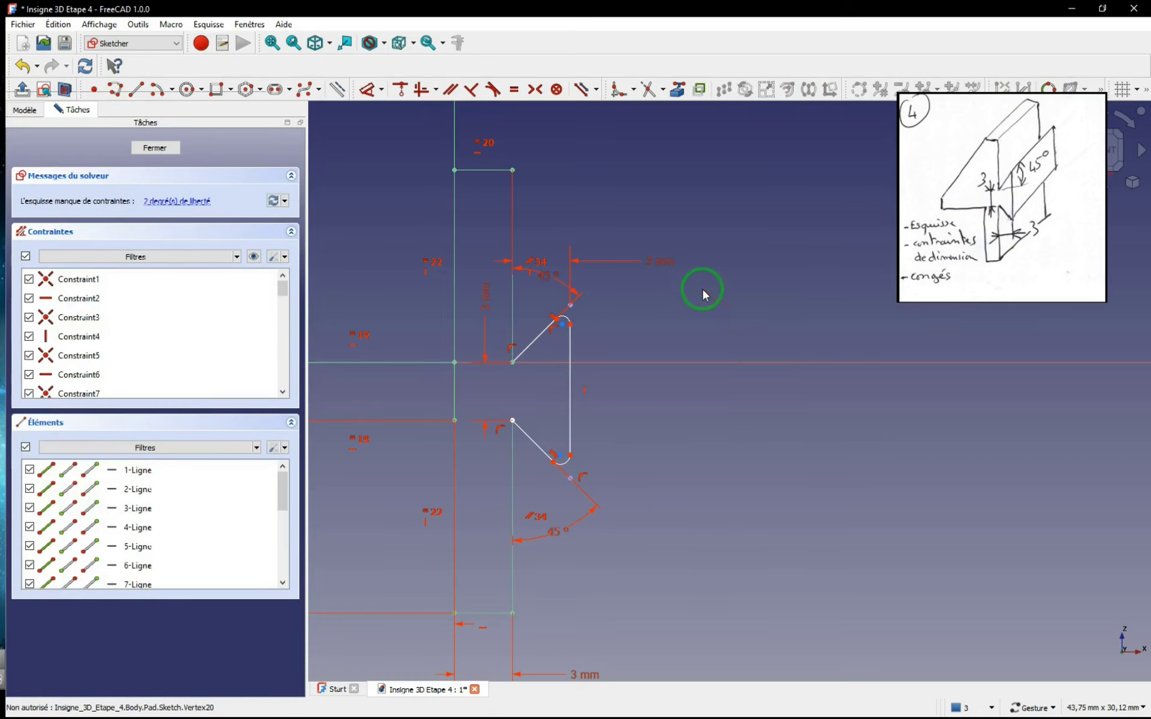
- Constrain the diameter of the dovetail's upper fillet arc to 1 mm
scroll(566, 328, "up", 2)
scroll(565, 329, "up", 3)
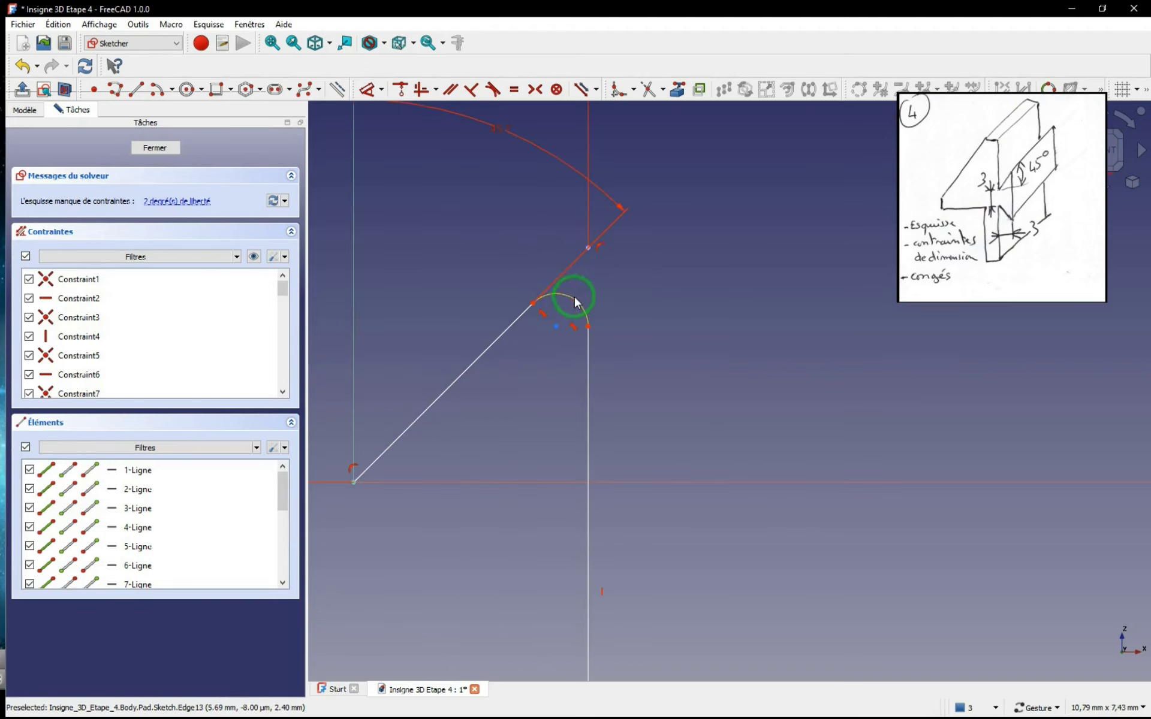
left_click(574, 298)
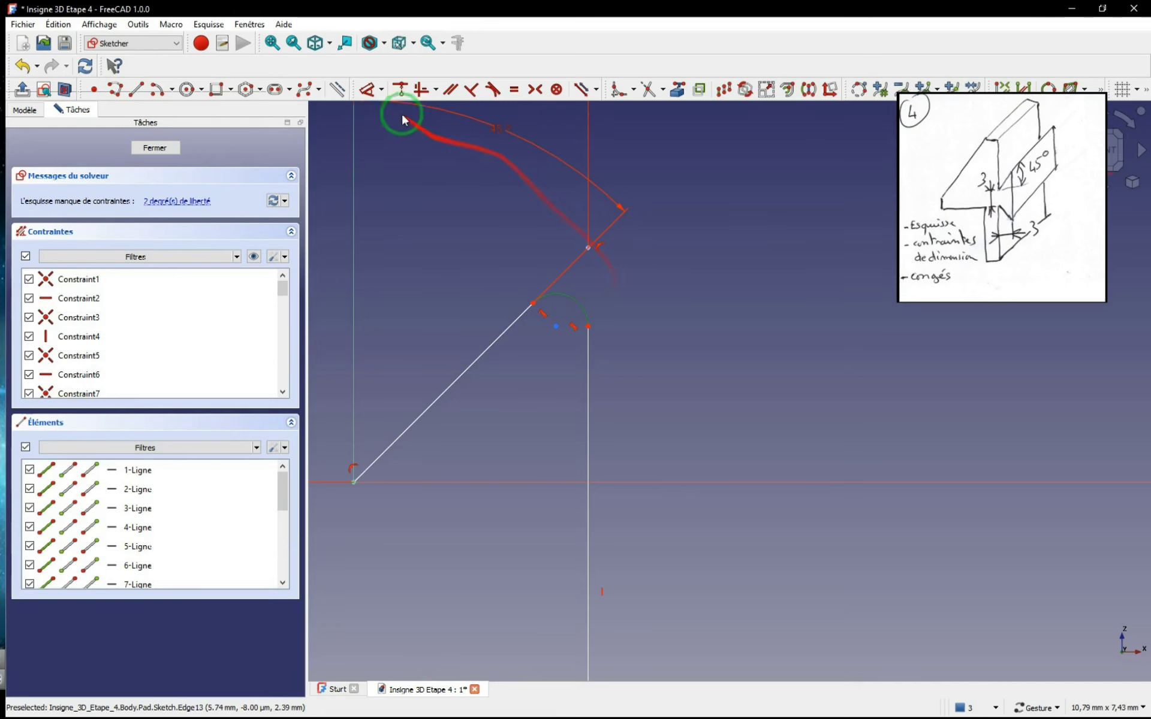
left_click(383, 91)
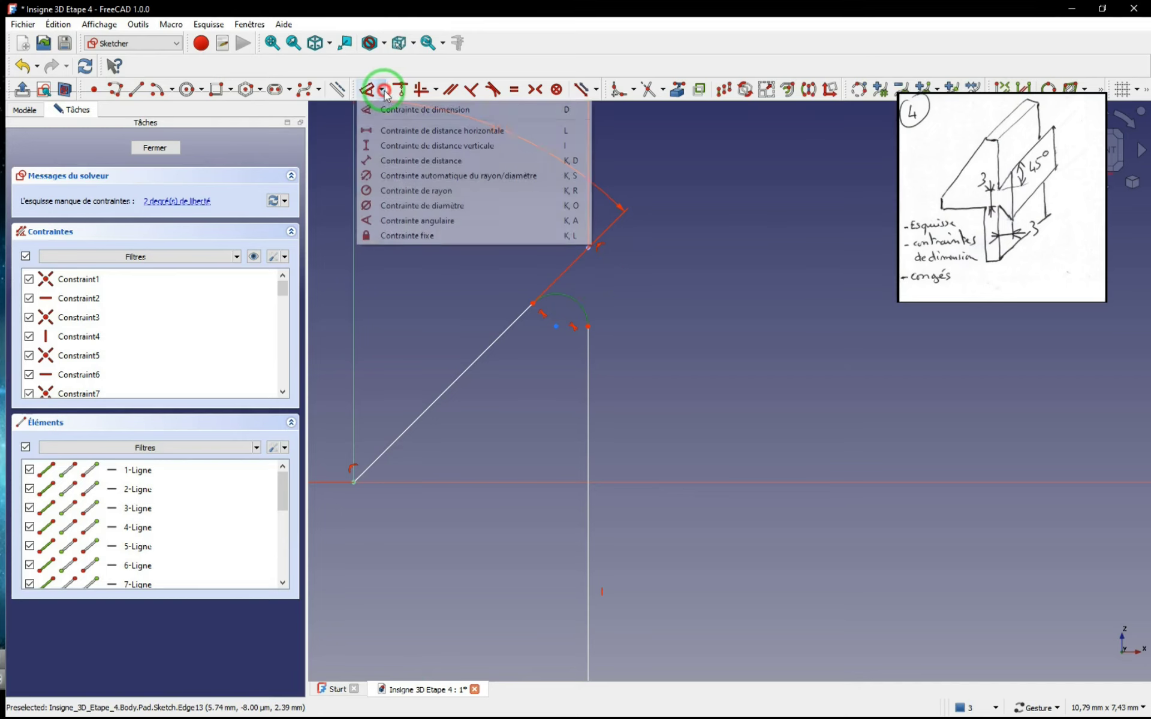
left_click(418, 206)
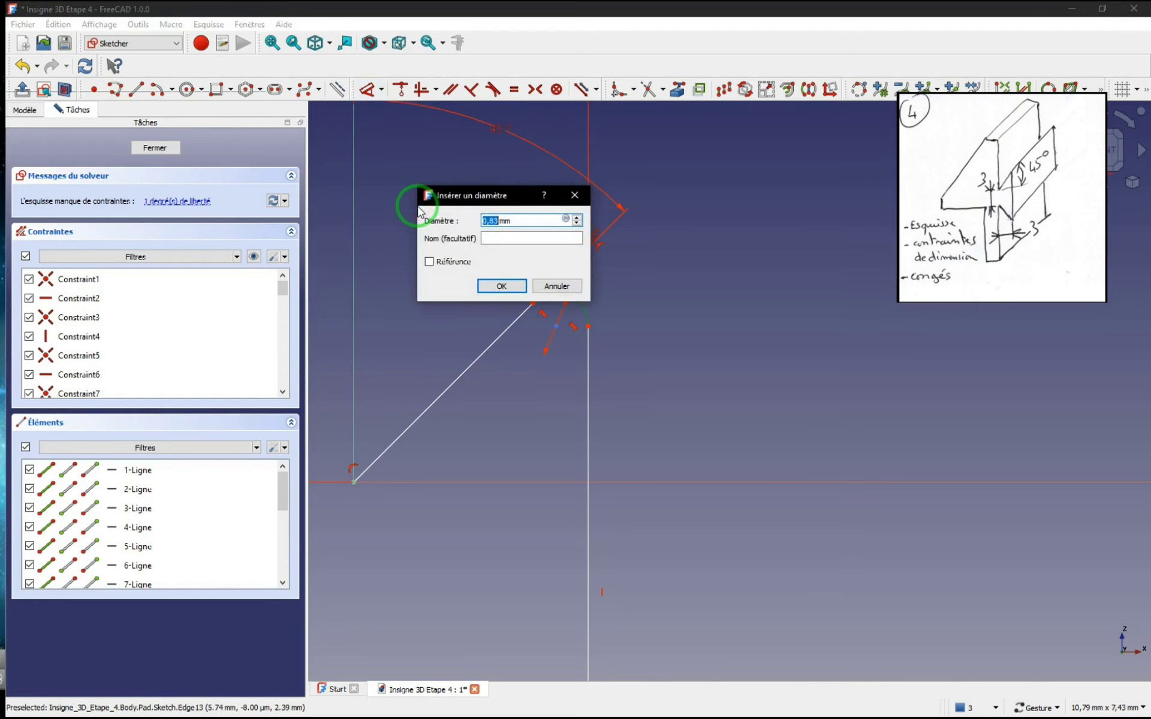
type("1")
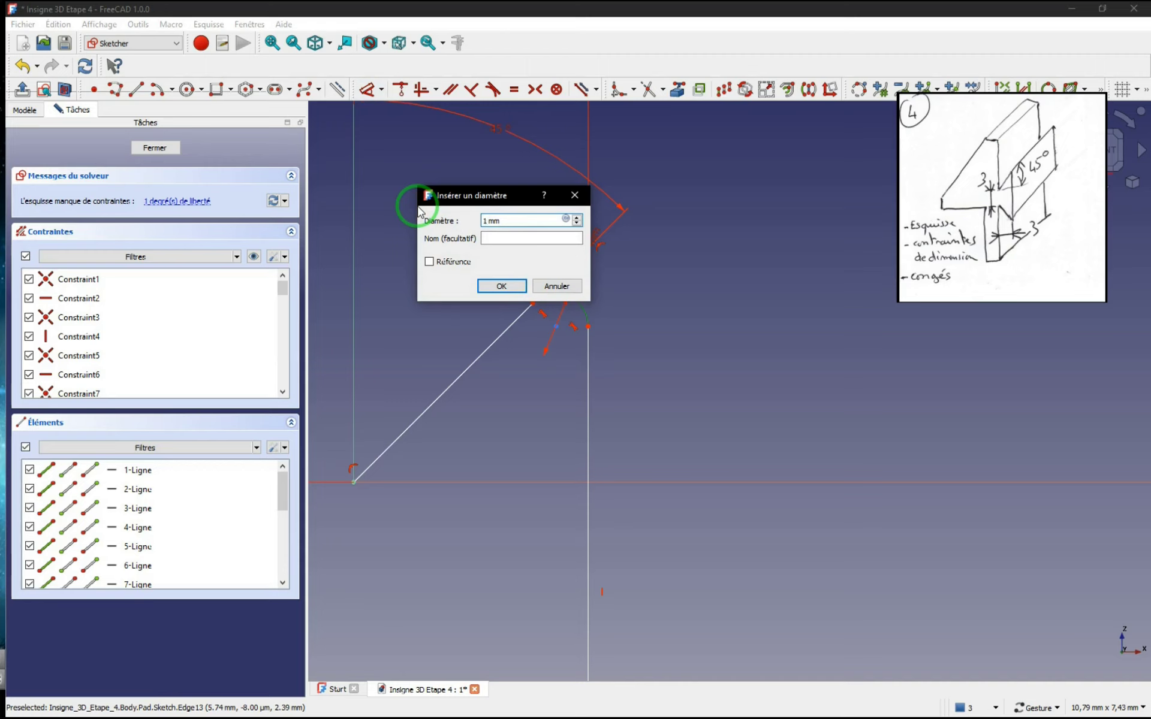
left_click(502, 286)
- Constrain the dovetail's lower fillet arc to a diameter of 1 mm, then close the sketch and inspect the solid
scroll(504, 300, "down", 5)
left_click(526, 520)
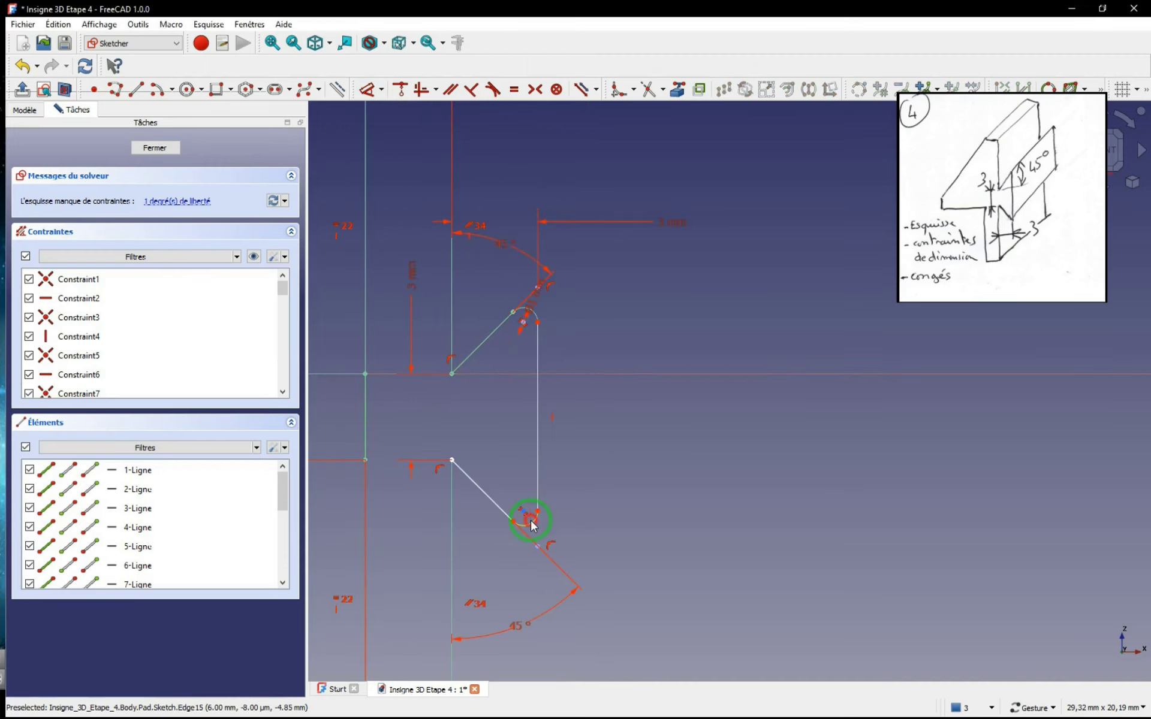
left_click(380, 89)
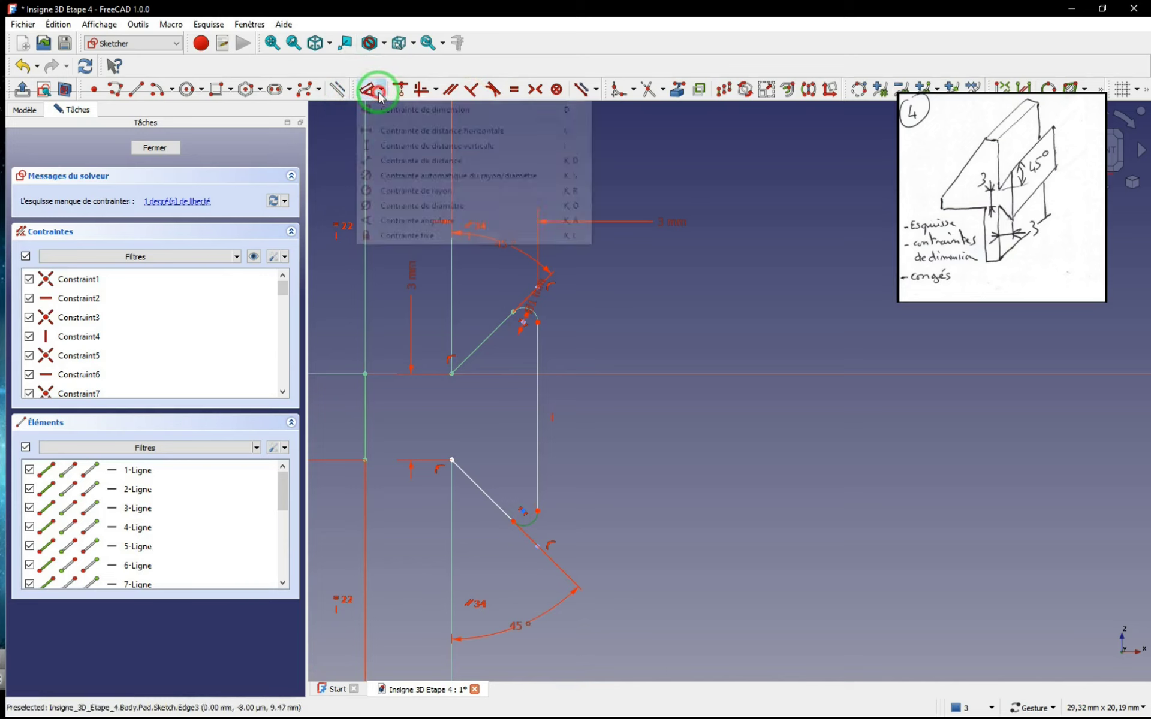
left_click(424, 206)
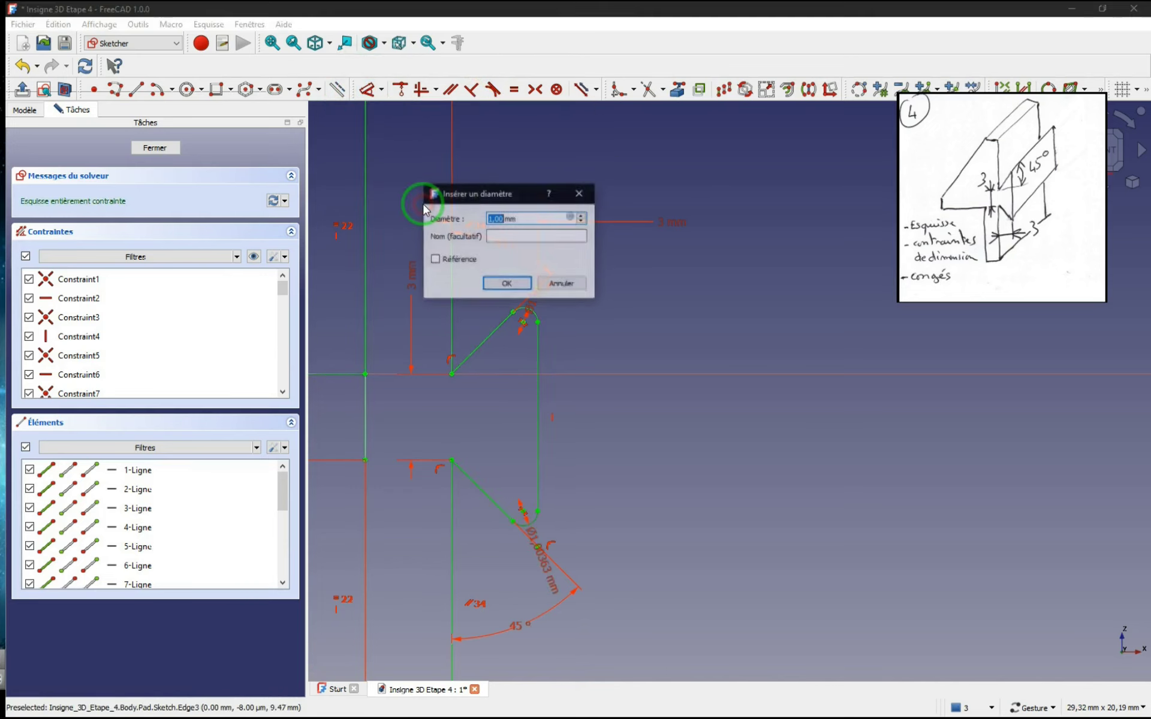
left_click(506, 283)
scroll(595, 437, "down", 3)
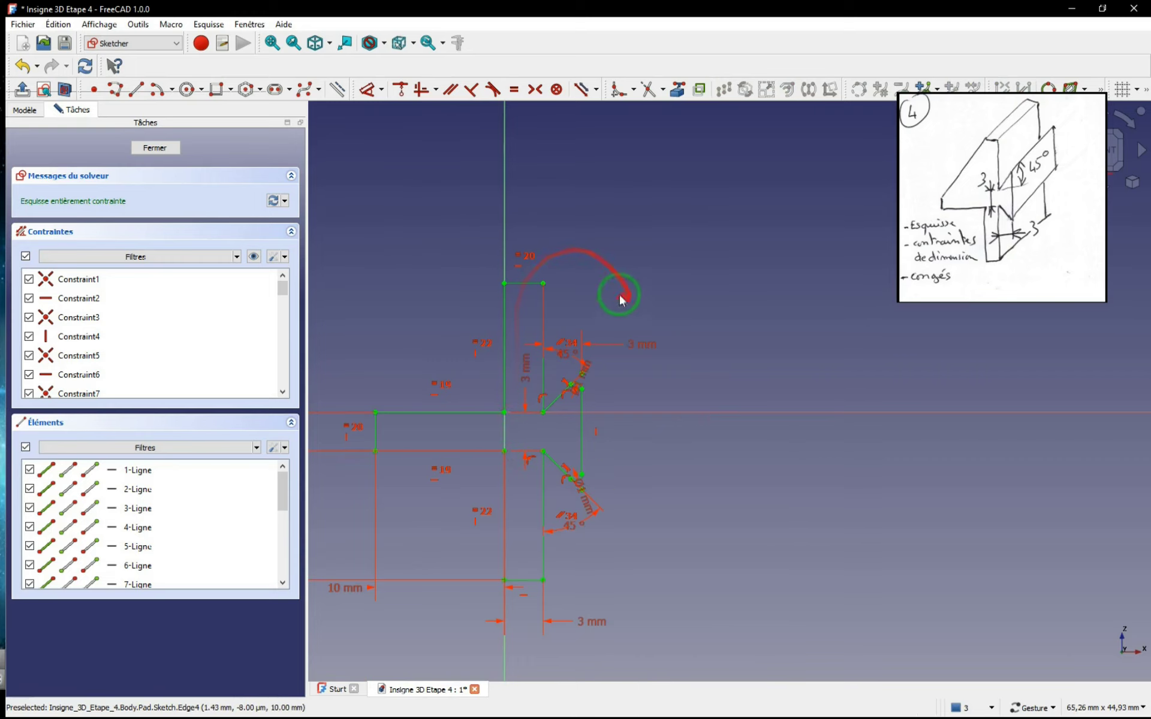
left_click(155, 148)
mouse_move(669, 346)
left_mouse_down()
mouse_move(627, 342)
mouse_move(631, 358)
mouse_move(662, 356)
left_mouse_up()
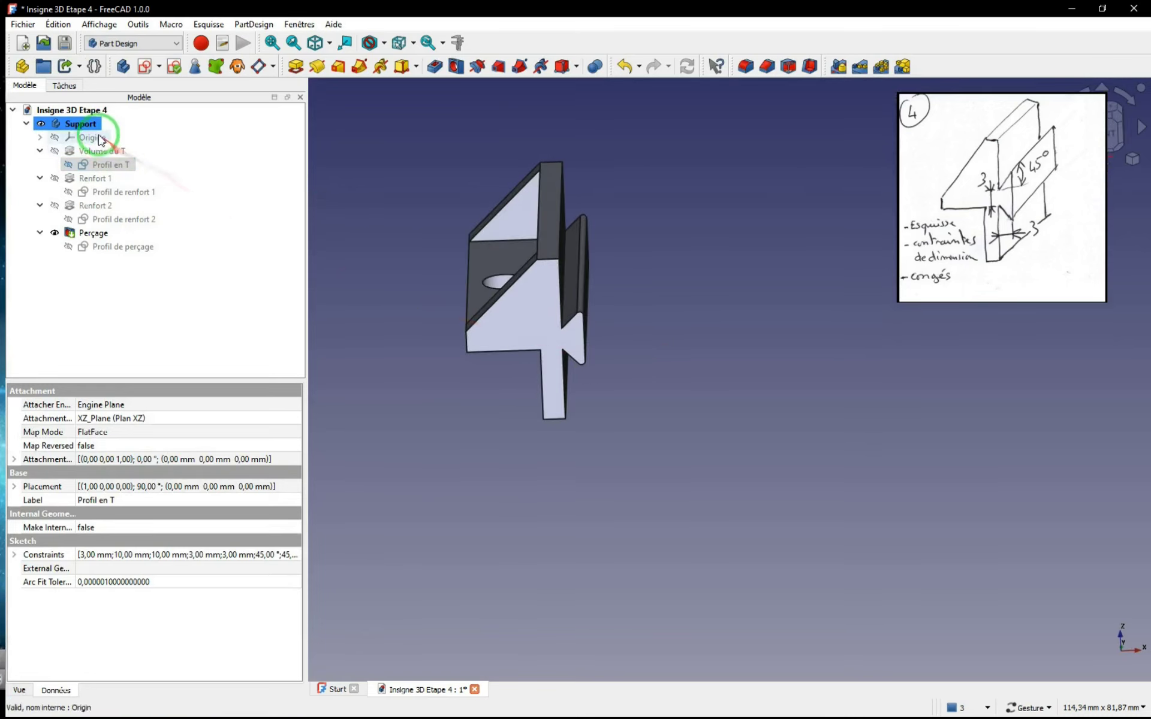
- Look at reference drawing 5 in the floating picture and return to drawing 4
left_click(1010, 199)
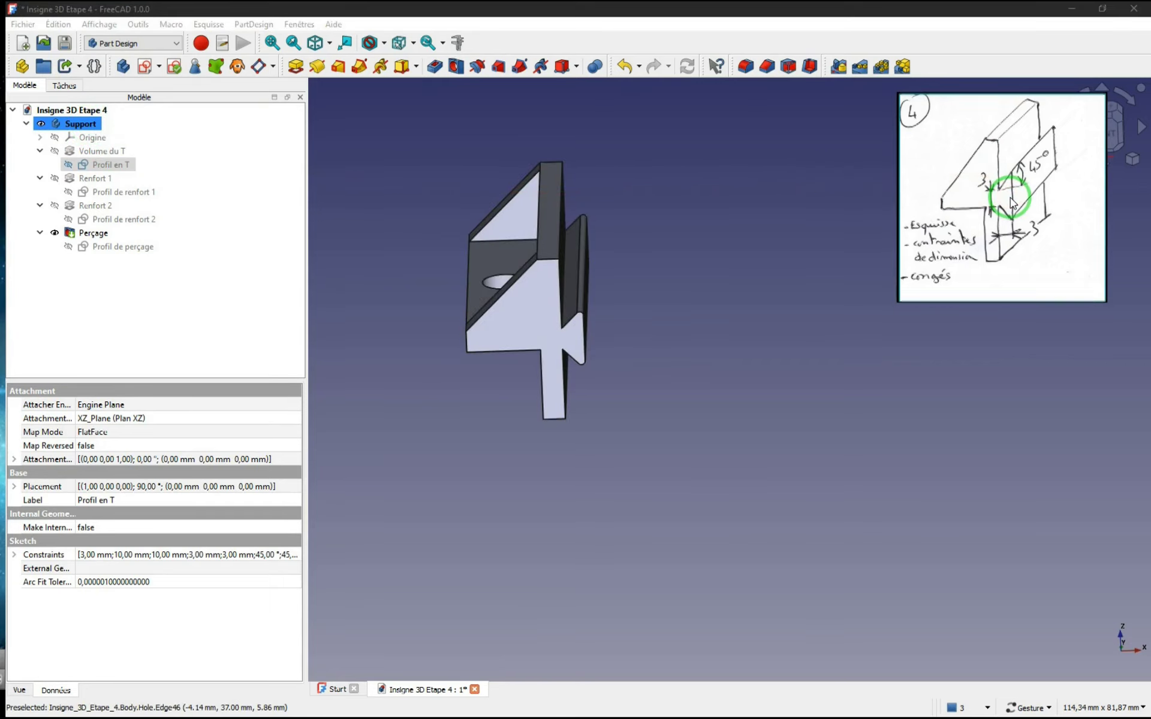
left_click(1011, 201)
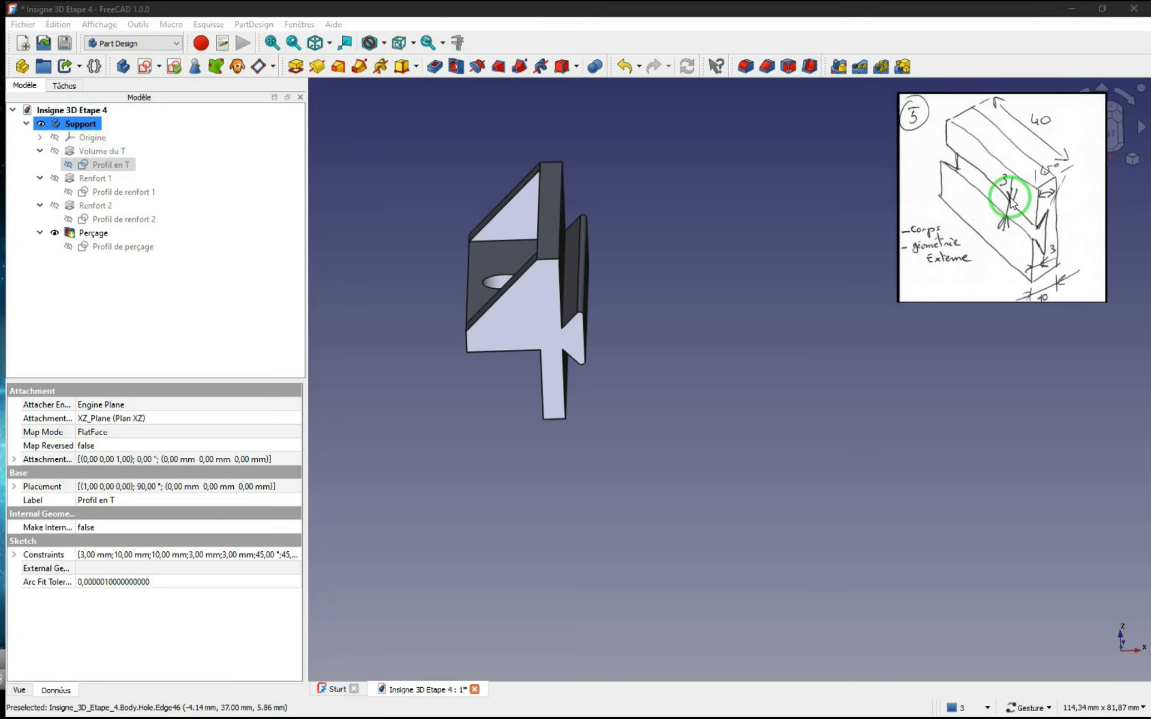
left_click(1011, 201)
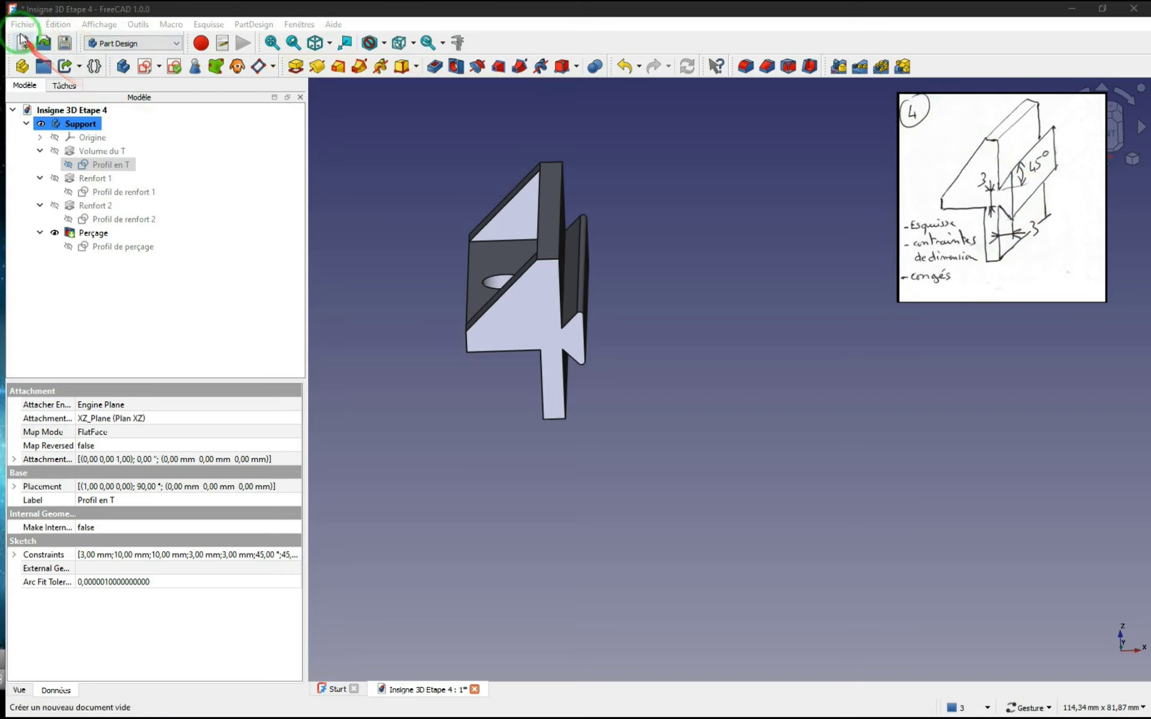
- Save the document over the existing Insigne 3D Etape 4.FCStd file
left_click(22, 24)
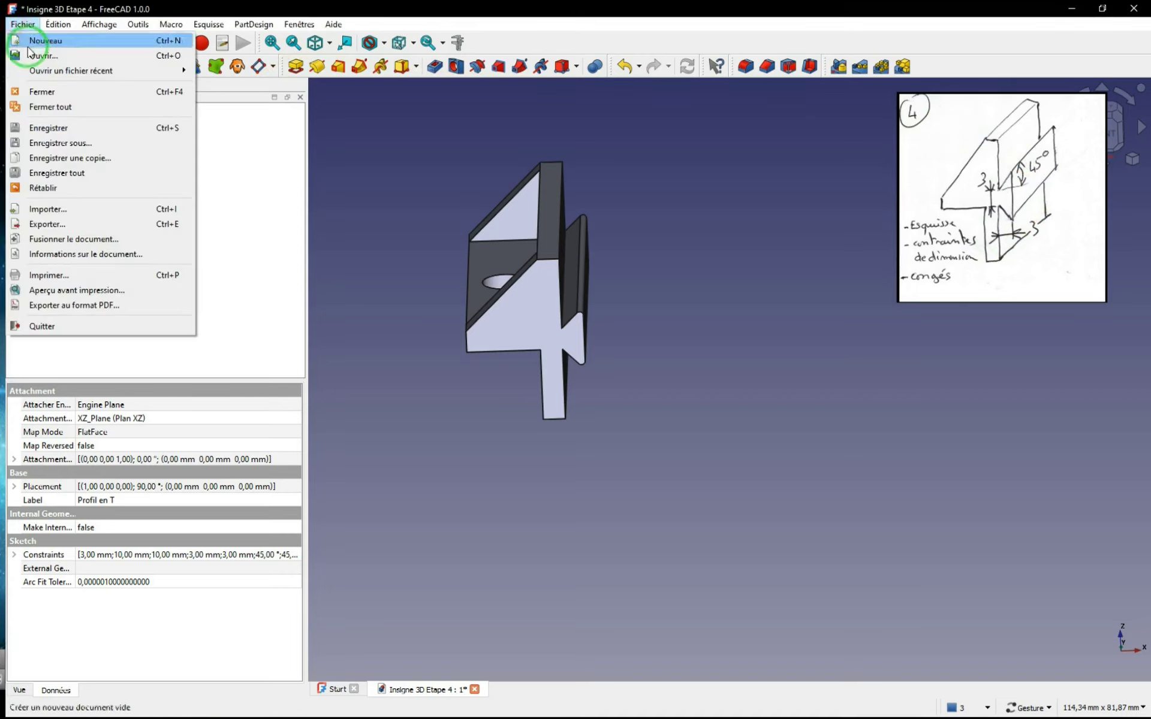
left_click(81, 143)
left_click(185, 169)
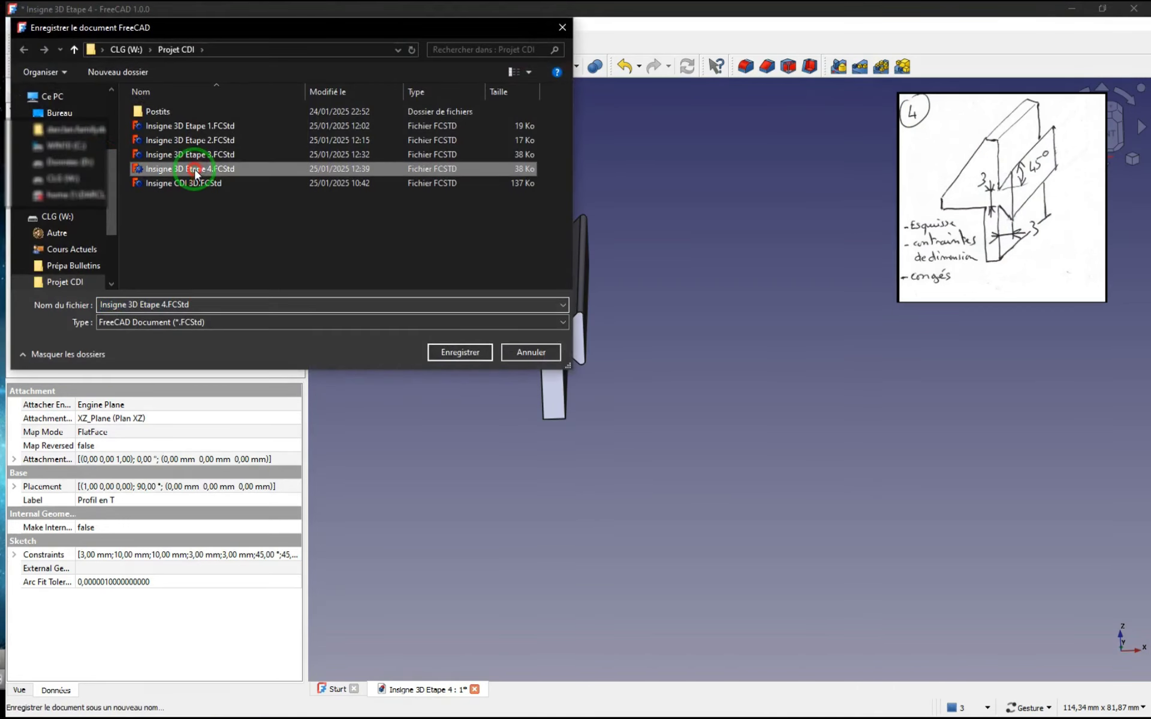
left_click(443, 354)
left_click(599, 367)
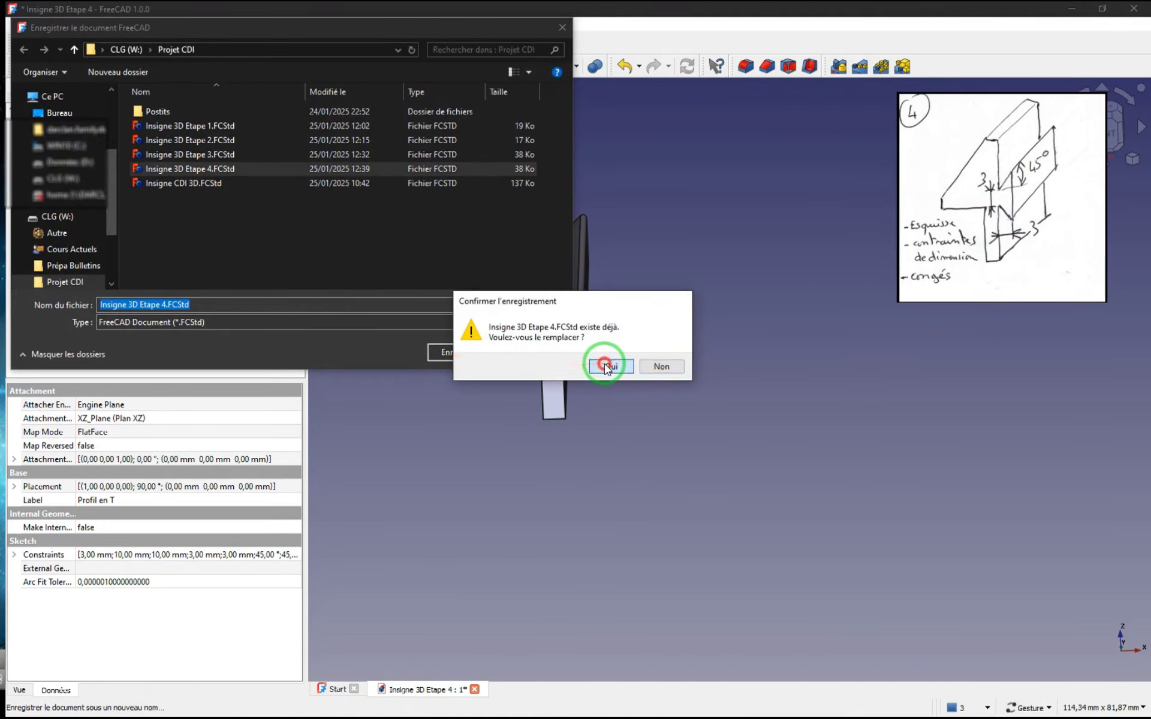